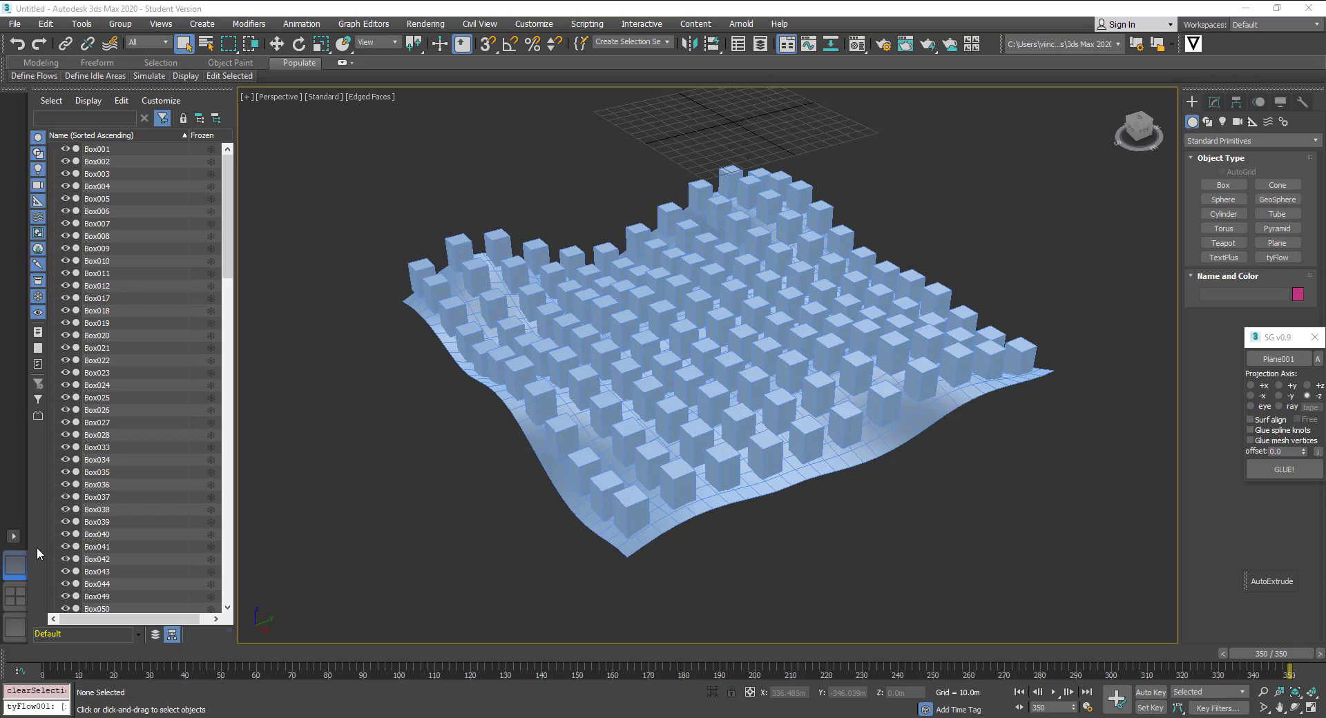
# Delete every object in the scene.
pyautogui.press('w')
pyautogui.hotkey('ctrl', 'a')
pyautogui.press('Delete')
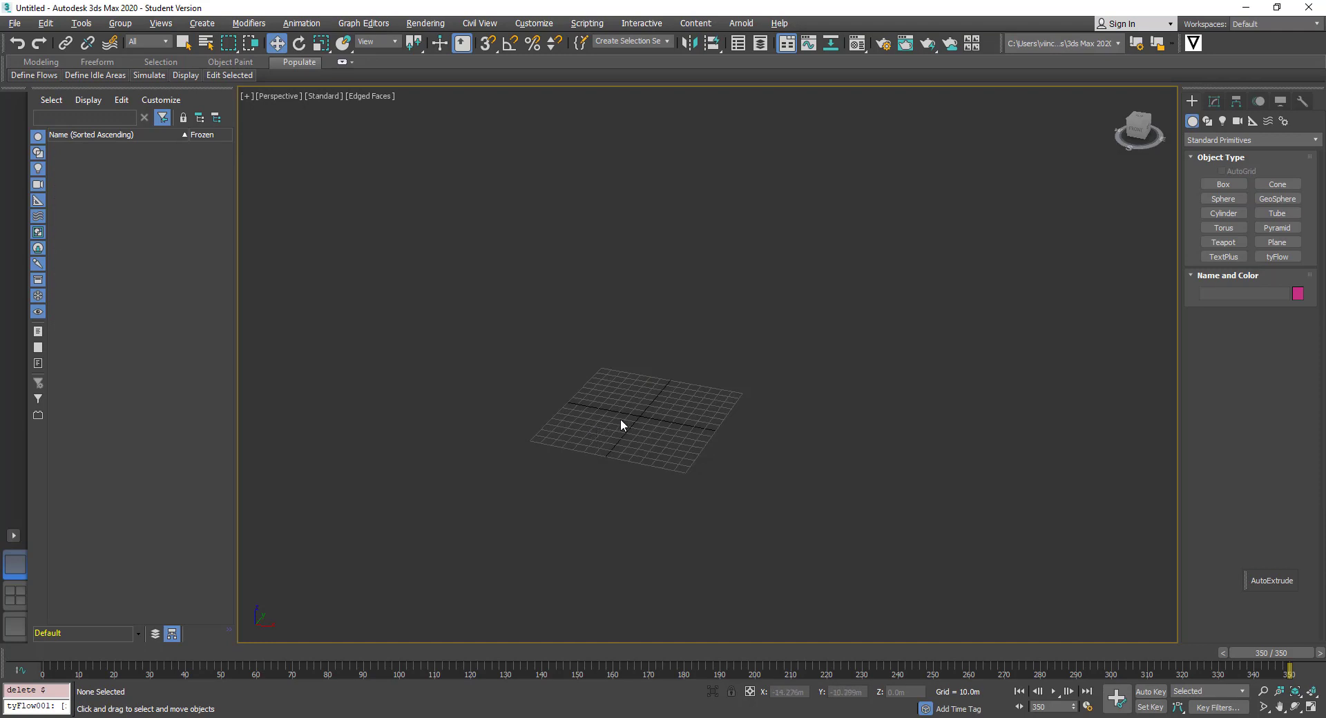
# Draw a plane in the viewport and set its length and width to 300 m.
pyautogui.click(1278, 246)
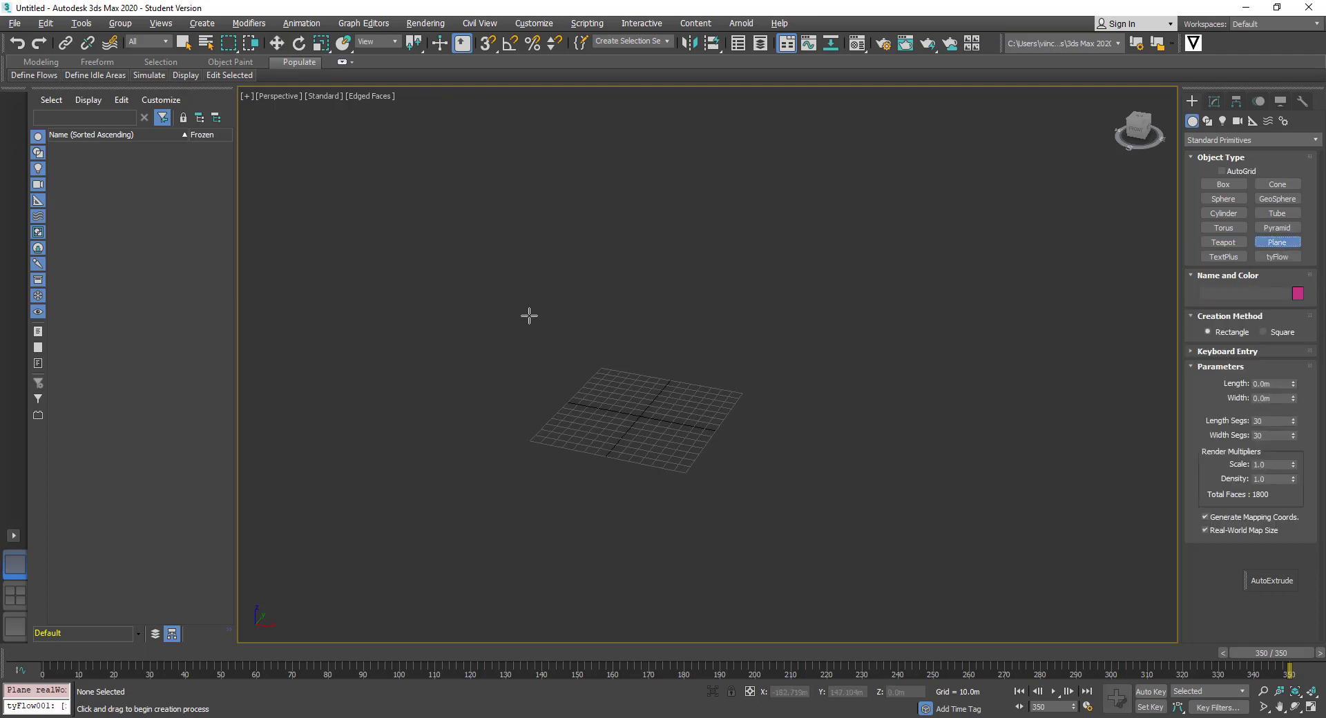
pyautogui.moveTo(529, 316); pyautogui.dragTo(719, 543)
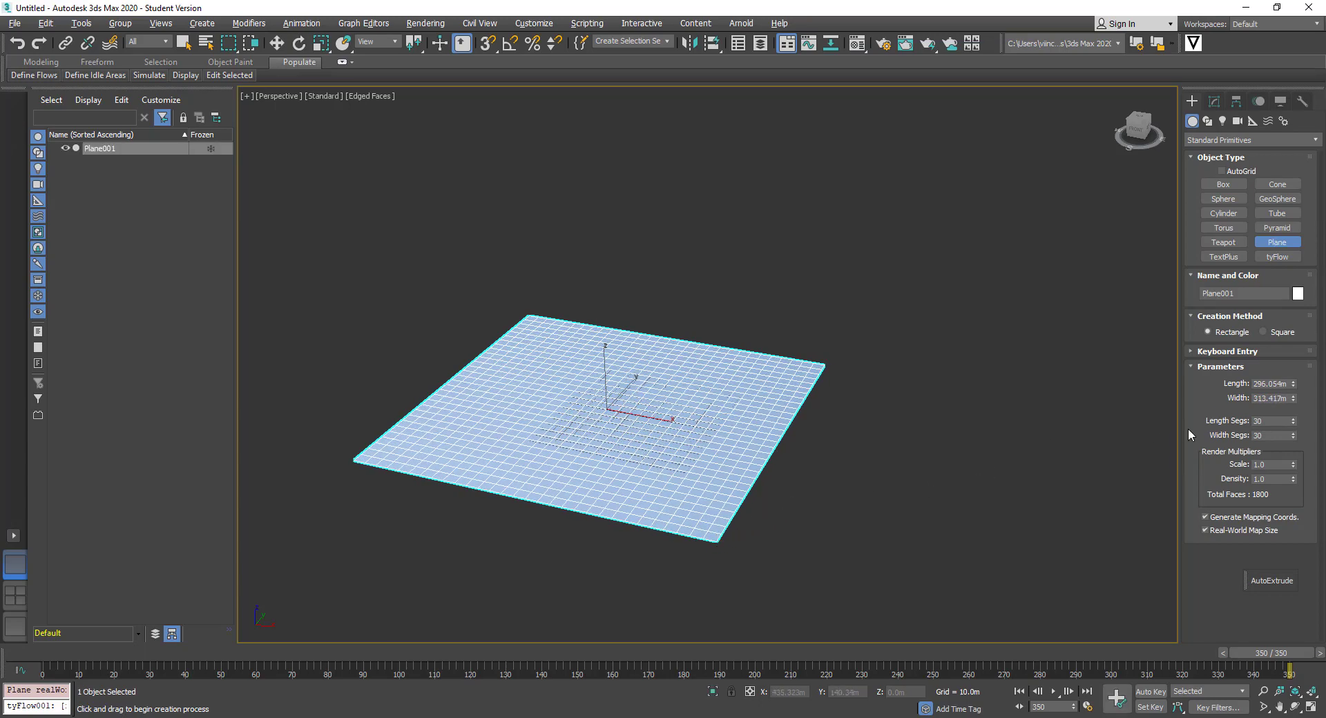
pyautogui.moveTo(1286, 384); pyautogui.dragTo(1213, 385)
pyautogui.write('300m')
pyautogui.press('Tab')
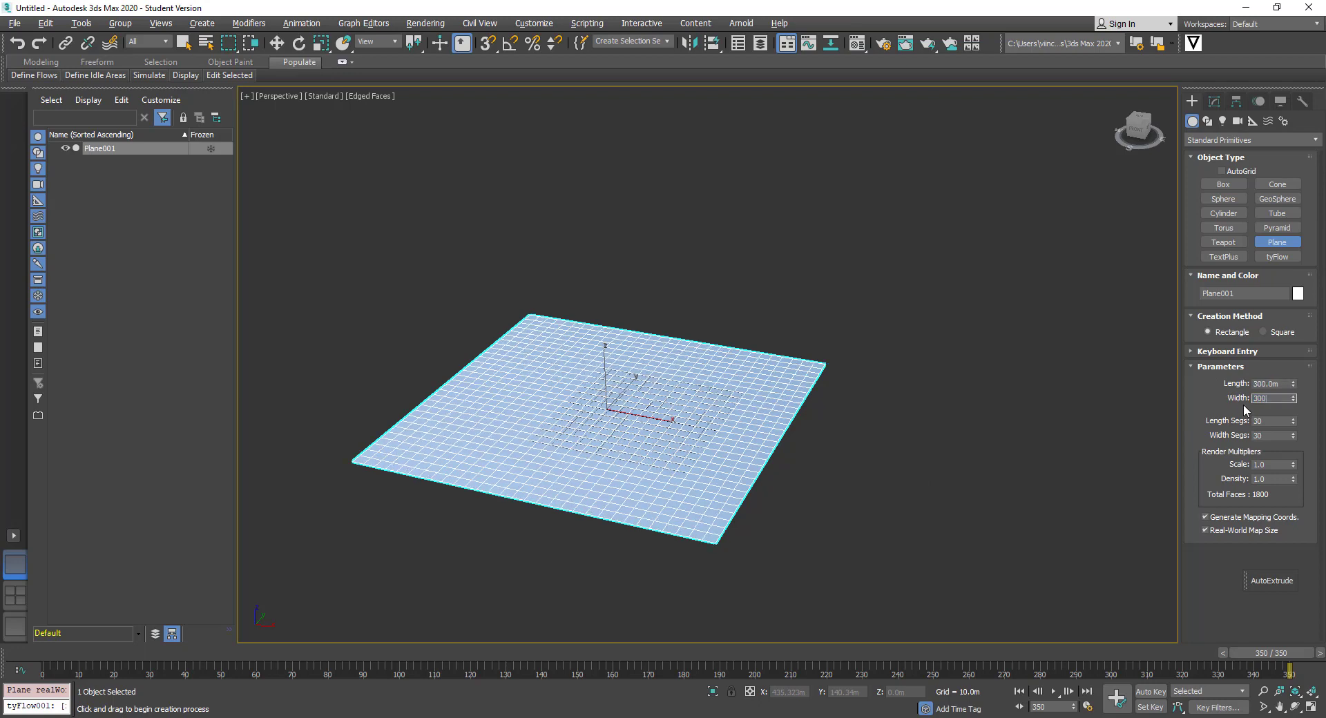
pyautogui.write('300')
pyautogui.press('Tab')
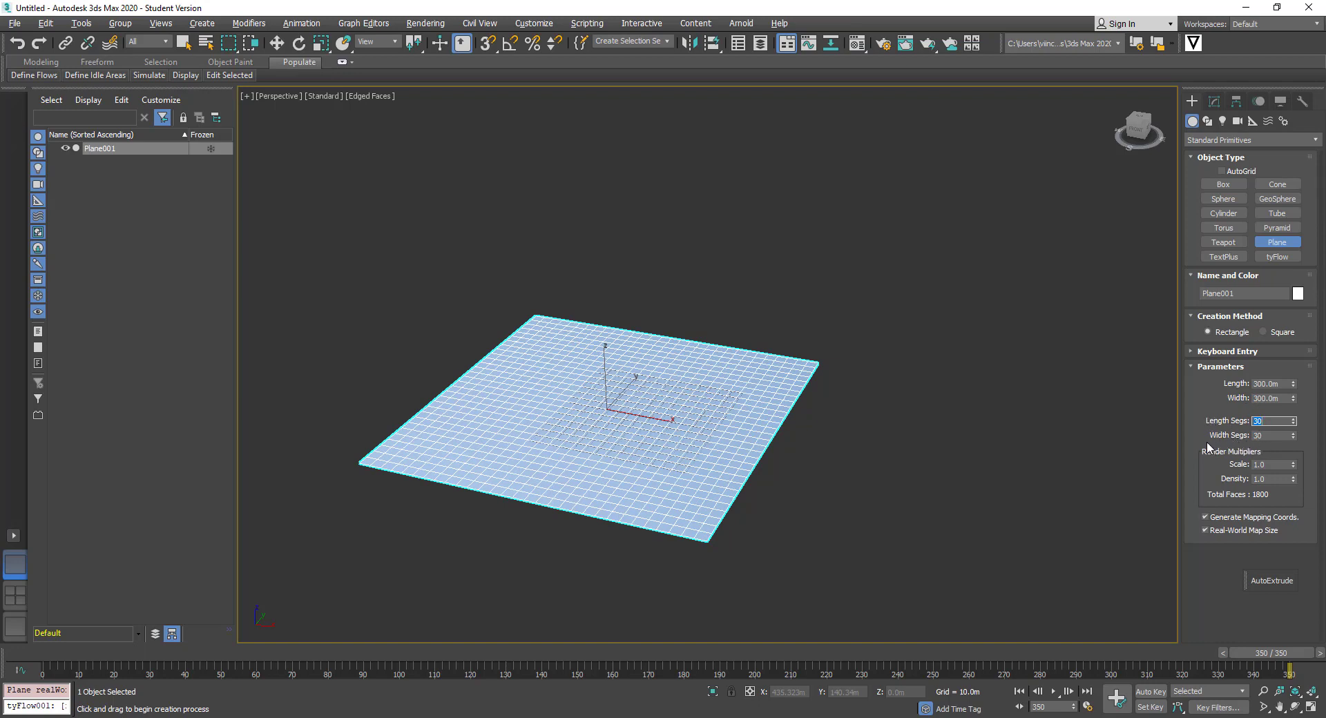
# Add a Noise modifier to Plane001 from the Modifier List.
pyautogui.click(1215, 103)
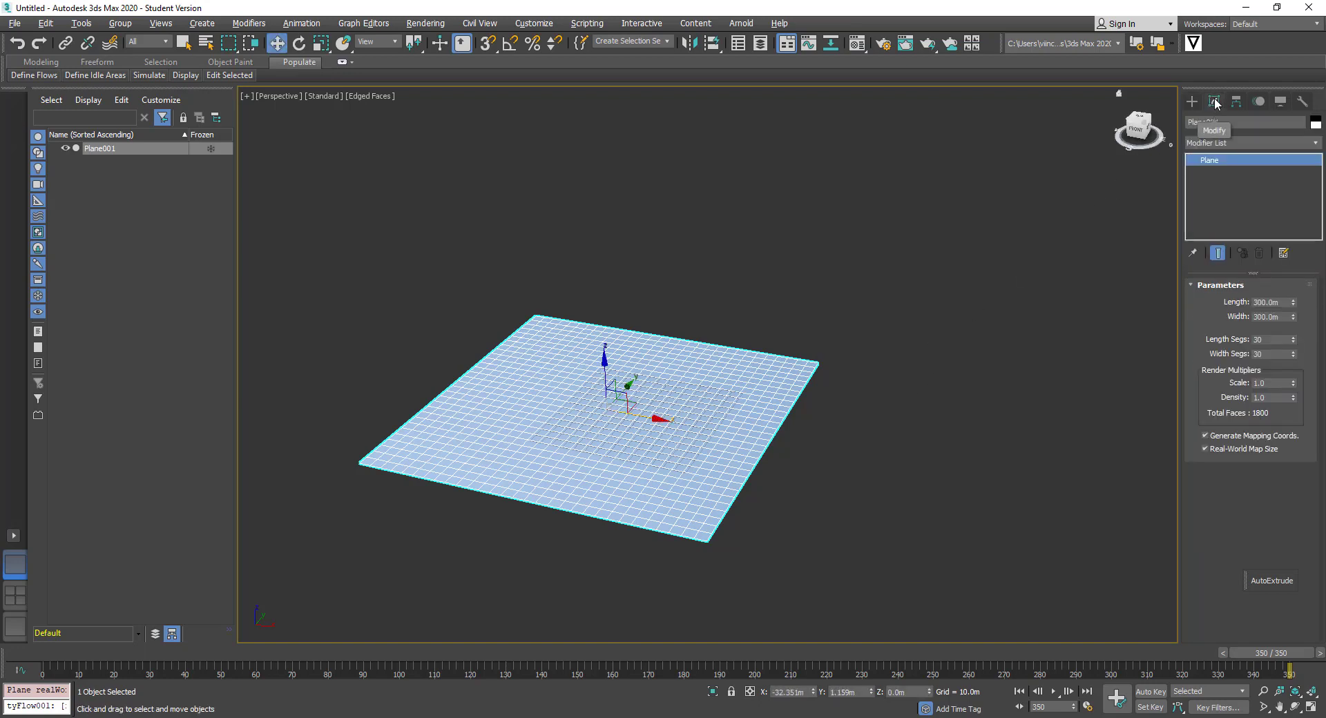
pyautogui.click(1236, 143)
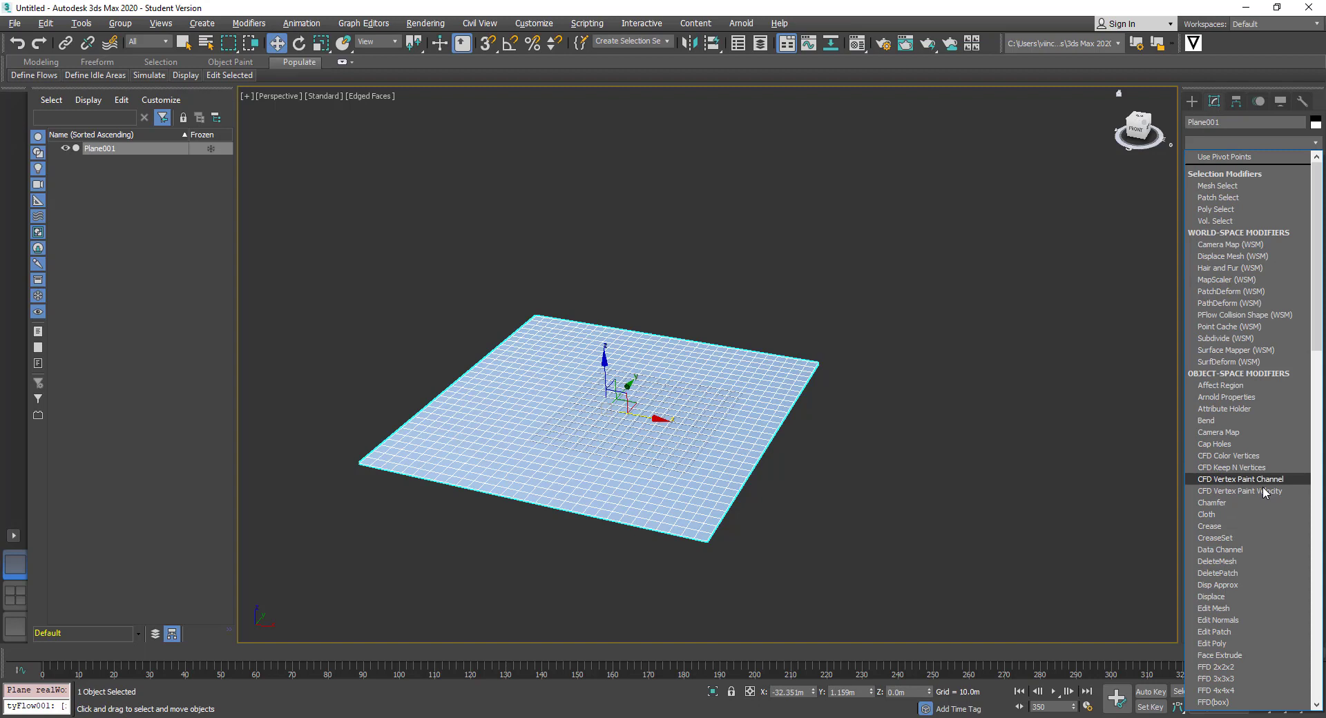
pyautogui.scroll(-7, 1260, 494)
pyautogui.scroll(-3, 1256, 531)
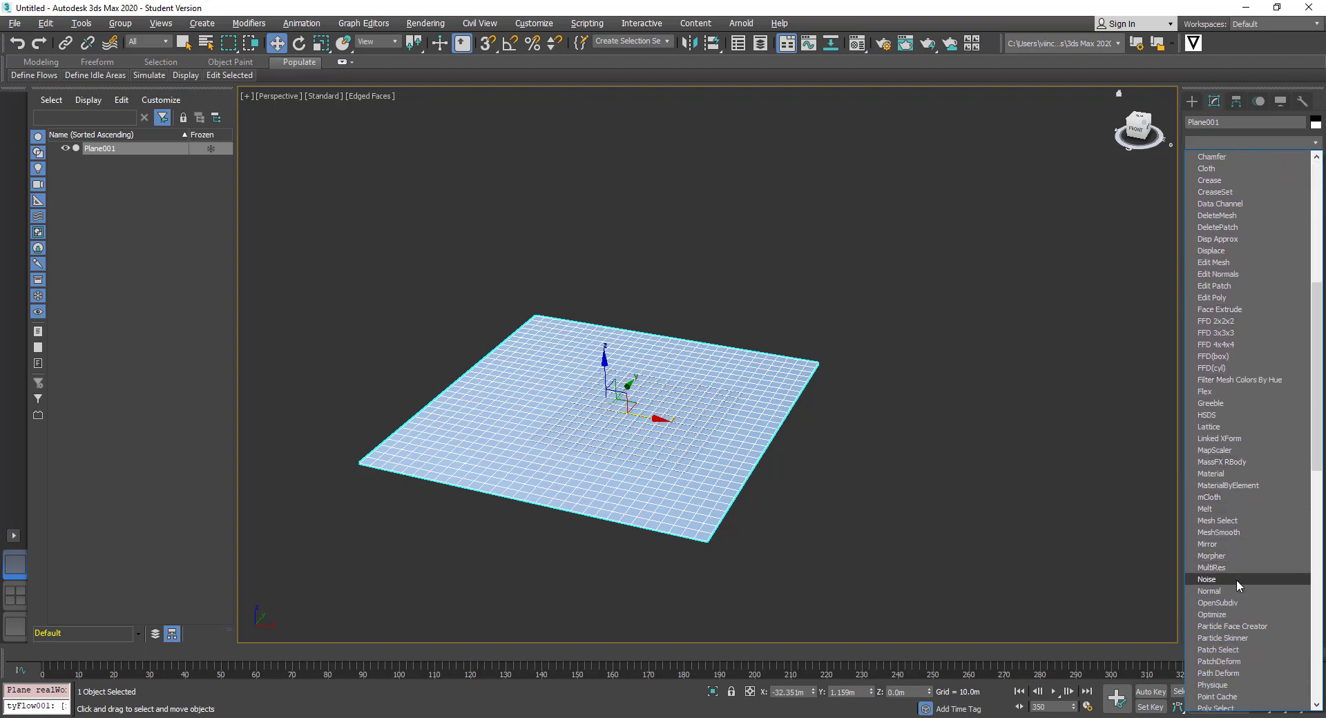
pyautogui.click(1237, 579)
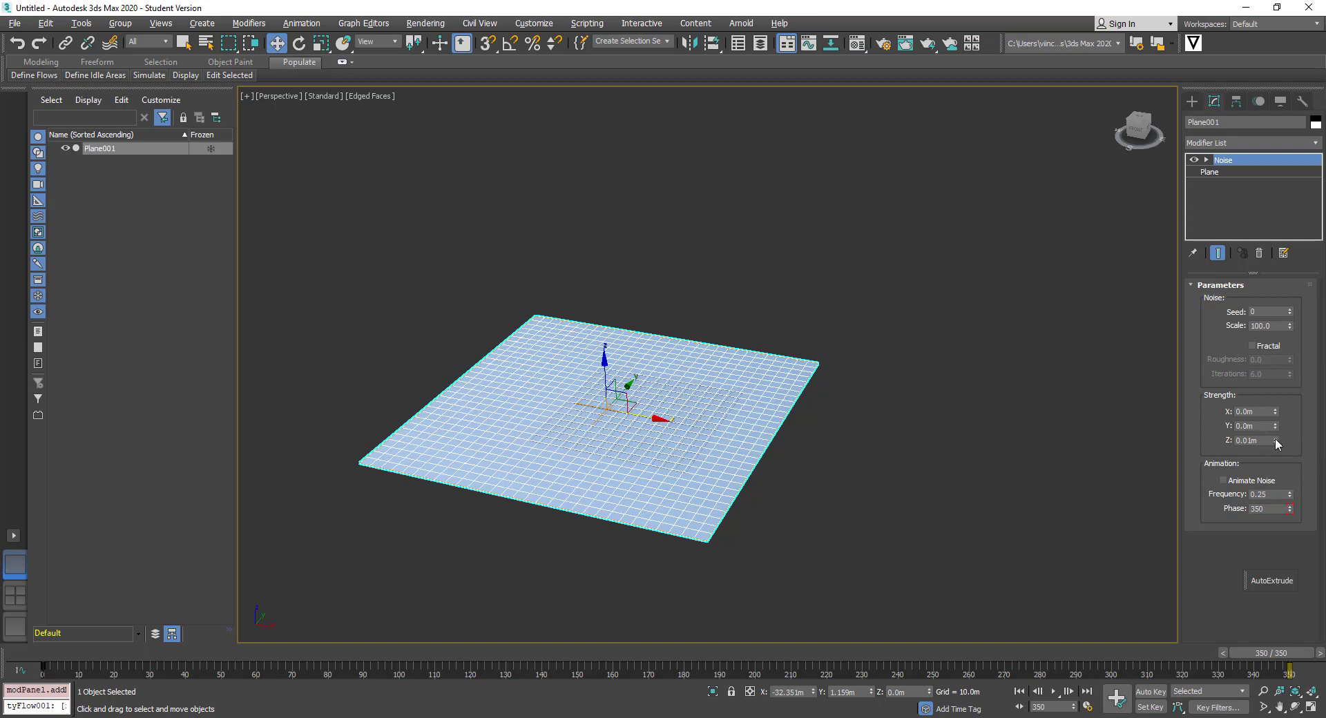
# Set the Noise Z strength to 50 m and move the terrain plane down along Z.
pyautogui.moveTo(1275, 442); pyautogui.dragTo(1257, 611)
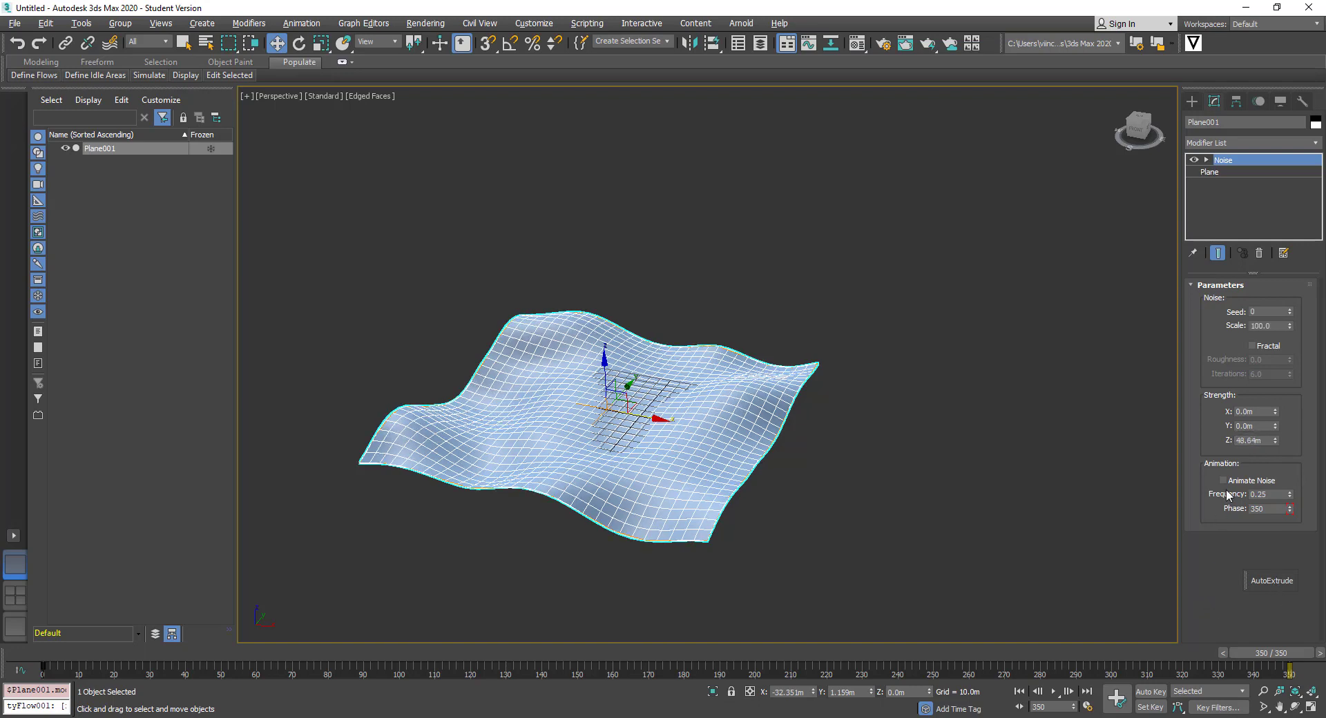
pyautogui.click(1254, 440)
pyautogui.write('50.0m')
pyautogui.moveTo(542, 497)
pyautogui.keyDown('alt'); pyautogui.mouseDown(button='middle')
pyautogui.moveTo(634, 463)
pyautogui.moveTo(689, 467)
pyautogui.moveTo(525, 499)
pyautogui.moveTo(491, 471)
pyautogui.moveTo(494, 459)
pyautogui.moveTo(540, 495)
pyautogui.moveTo(558, 431)
pyautogui.moveTo(534, 486)
pyautogui.moveTo(533, 472)
pyautogui.moveTo(539, 511)
pyautogui.mouseUp(button='middle'); pyautogui.keyUp('alt')
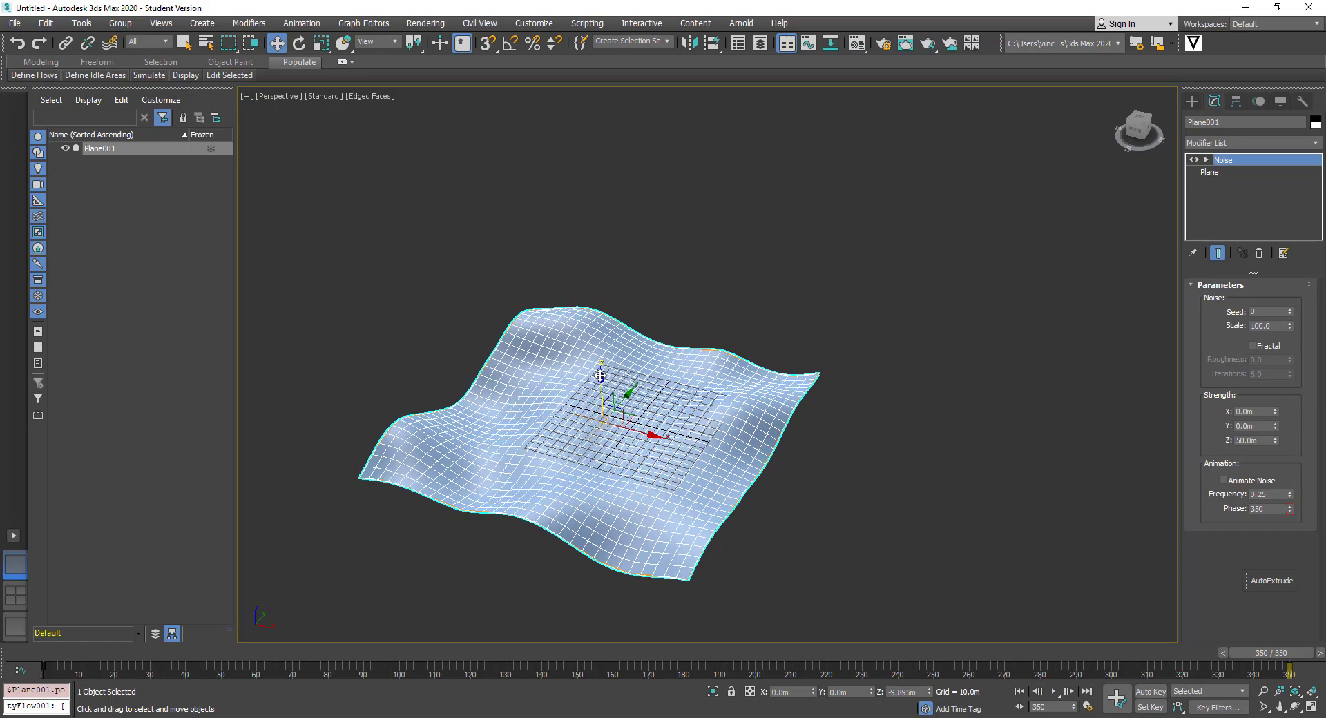
pyautogui.moveTo(601, 366); pyautogui.dragTo(607, 449)
# Deselect the terrain and draw a new box standing on the plane.
pyautogui.click(713, 336)
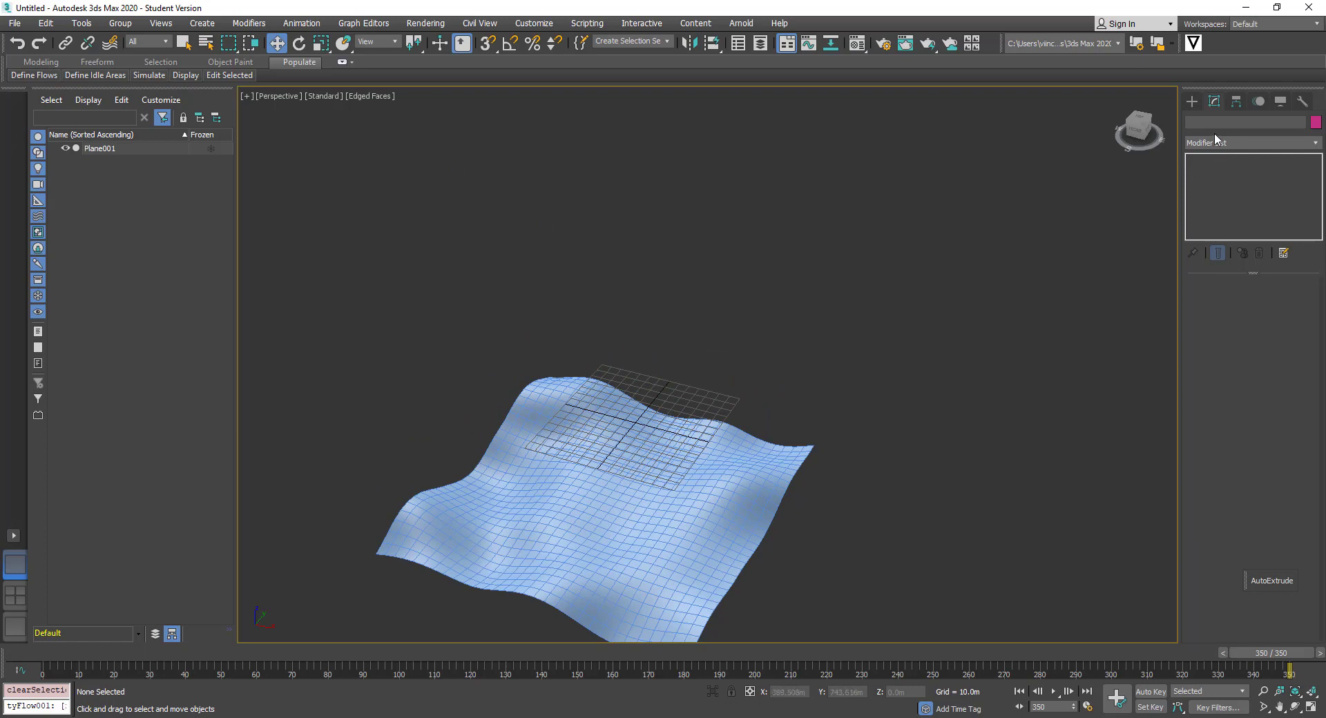
pyautogui.click(1192, 101)
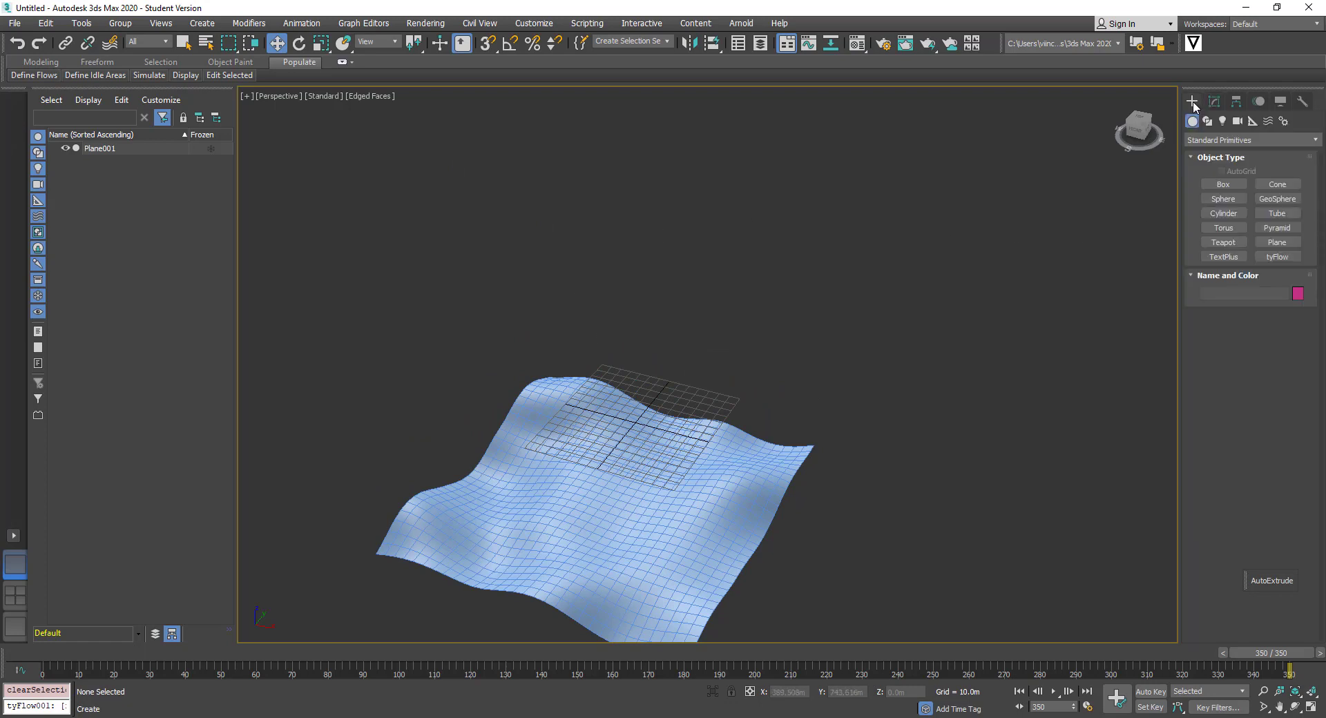
pyautogui.click(1223, 184)
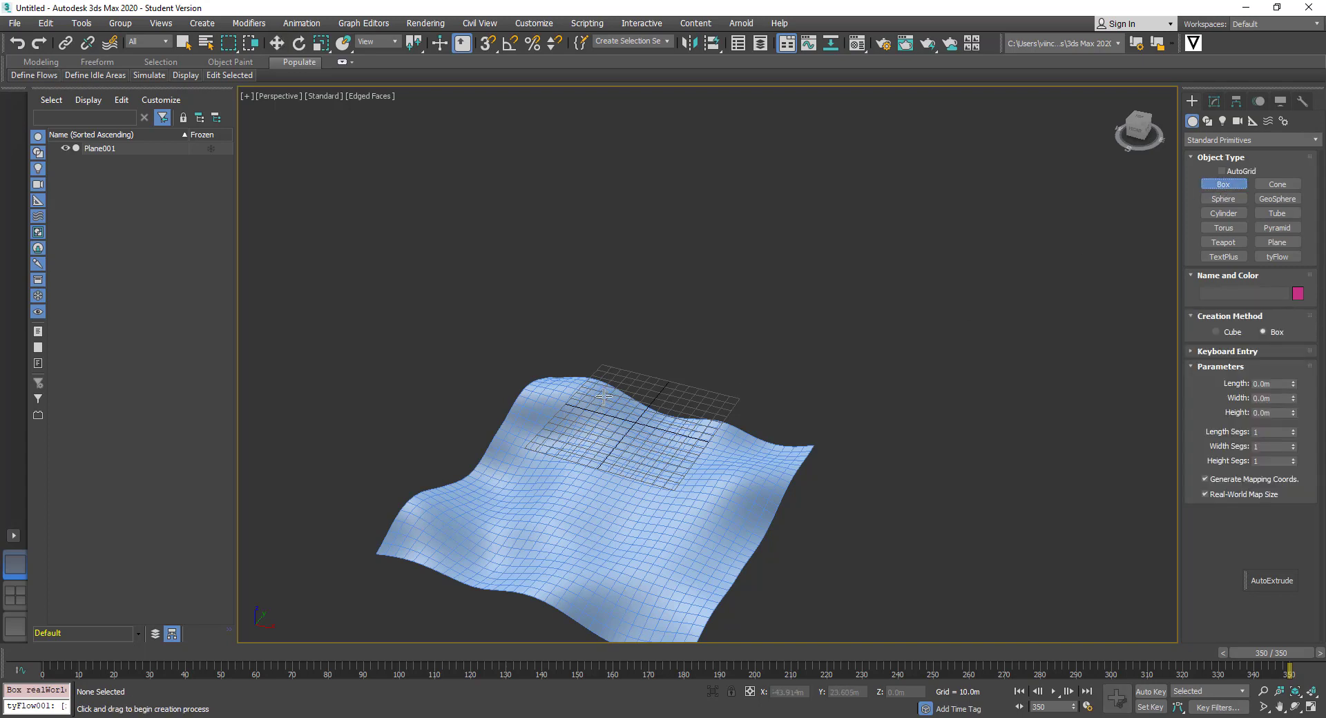
pyautogui.keyDown('alt'); pyautogui.moveTo(607, 376); pyautogui.dragTo(628, 393, button='middle'); pyautogui.keyUp('alt')
pyautogui.moveTo(619, 390); pyautogui.dragTo(632, 402)
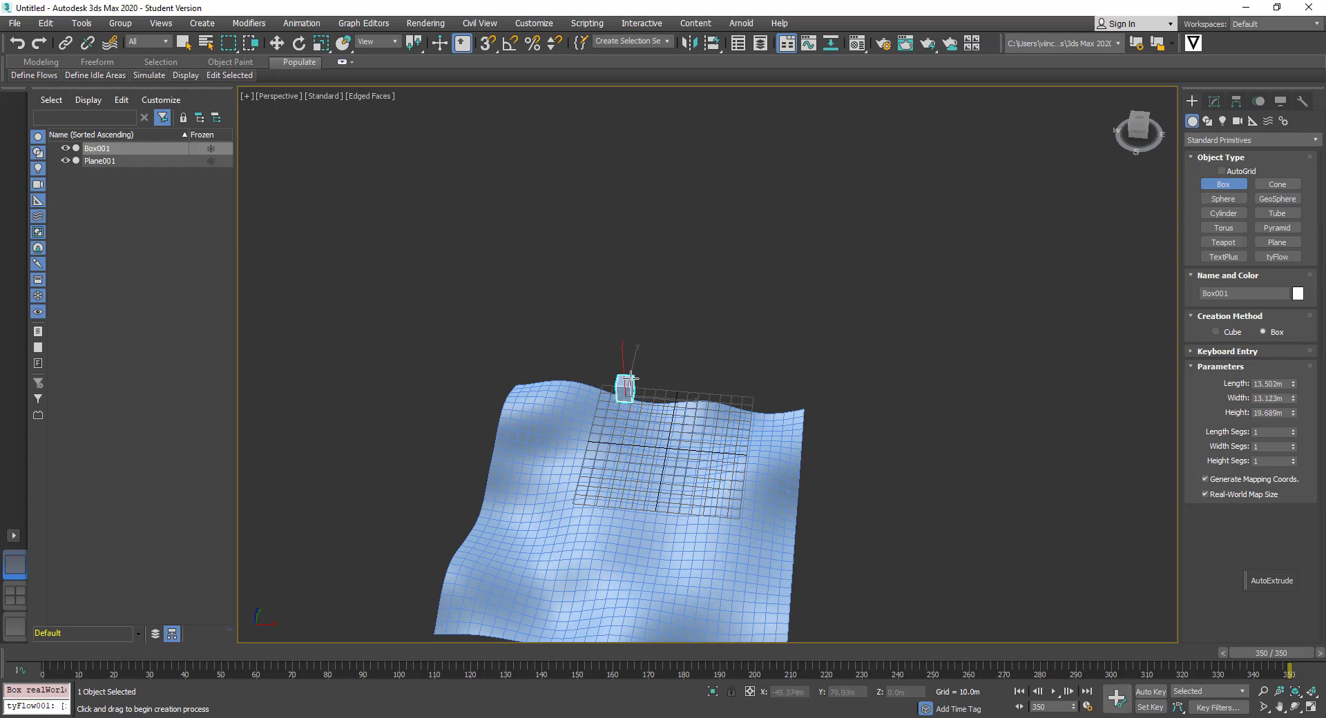
pyautogui.click(629, 373)
# Set the box to length 13 m, width 13 m and height 20 m.
pyautogui.moveTo(1282, 385); pyautogui.dragTo(1203, 380)
pyautogui.write('13')
pyautogui.press('Tab')
pyautogui.write('13')
pyautogui.press('Tab')
pyautogui.write('20')
pyautogui.press('Return')
pyautogui.moveTo(685, 392)
pyautogui.keyDown('alt'); pyautogui.mouseDown(button='middle')
pyautogui.moveTo(628, 386)
pyautogui.moveTo(672, 364)
pyautogui.moveTo(683, 396)
pyautogui.mouseUp(button='middle'); pyautogui.keyUp('alt')
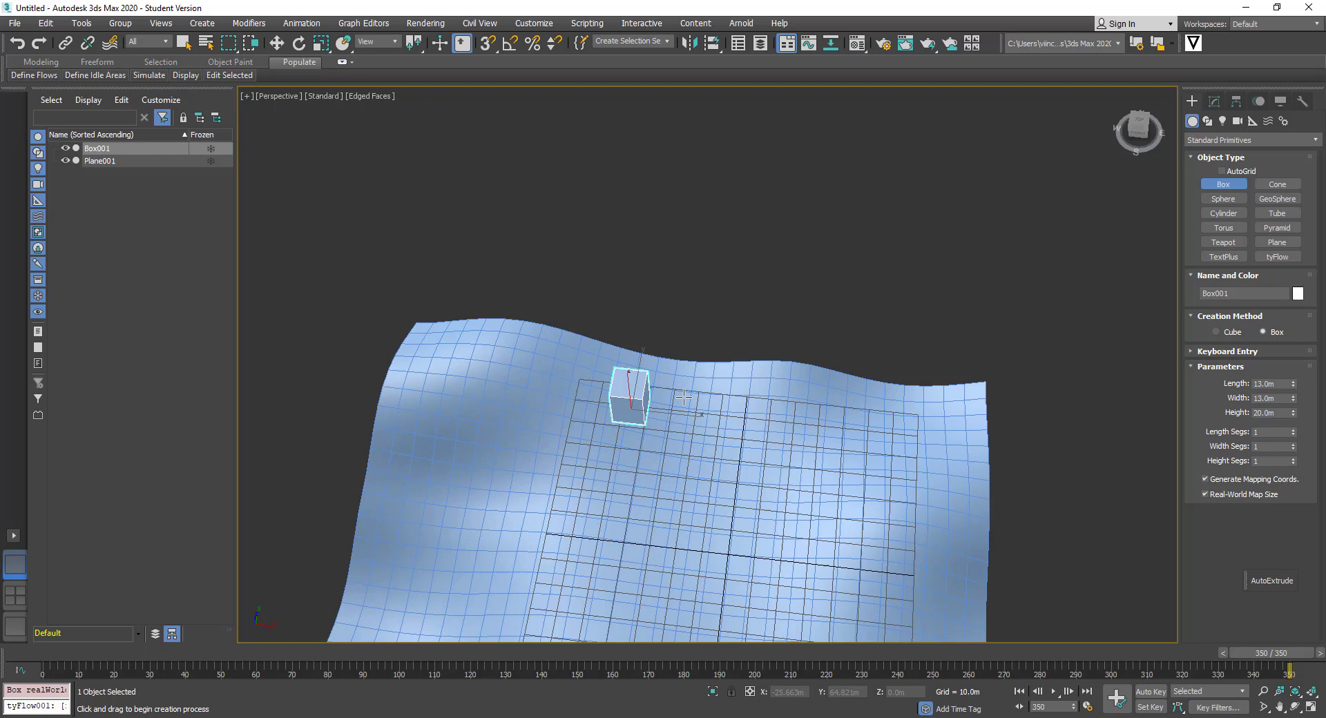
pyautogui.scroll(-5, 683, 396)
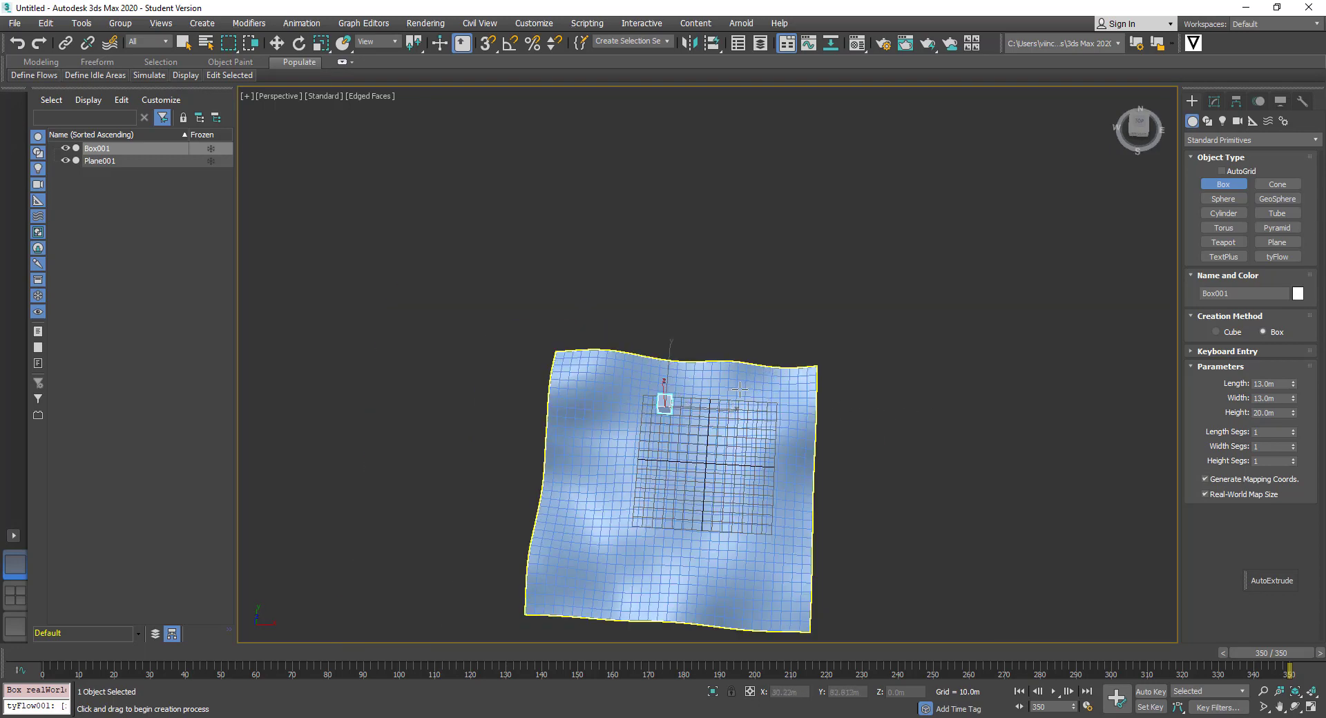
# Switch the viewport to Top view, frame the terrain, and return to Select and Move.
pyautogui.click(275, 97)
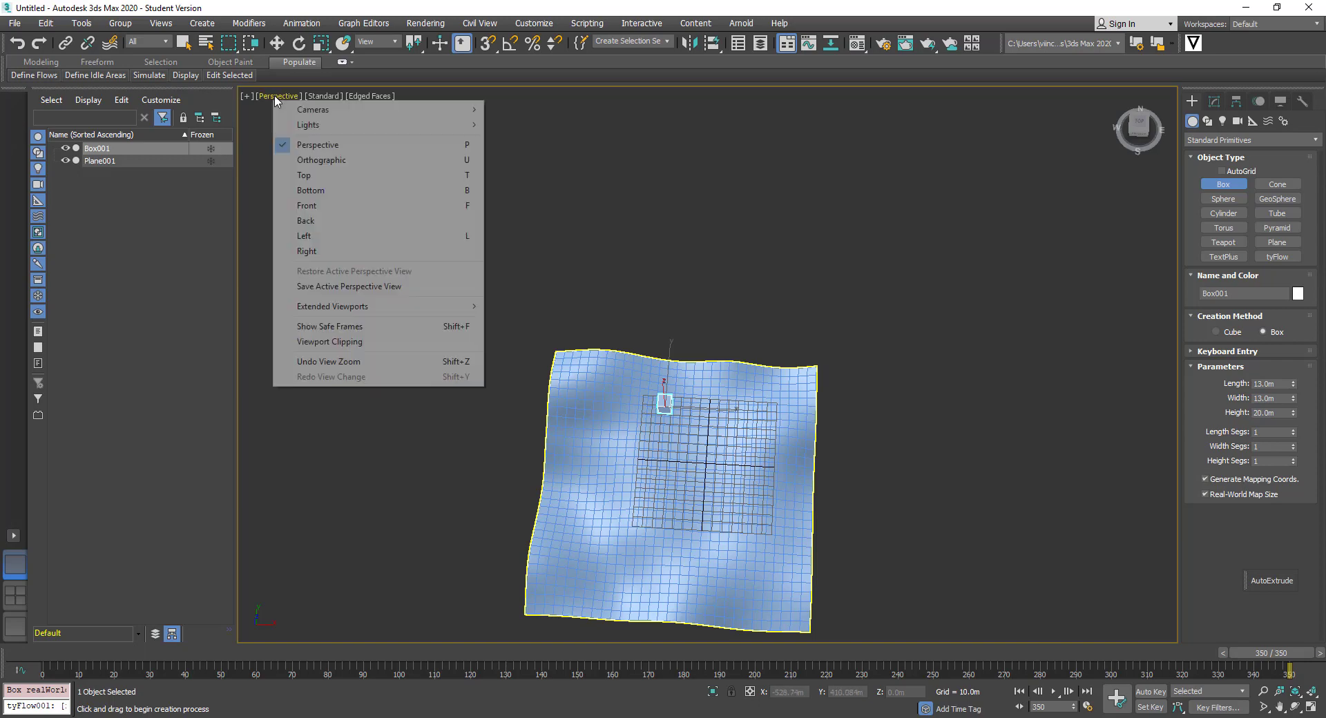
pyautogui.click(328, 177)
pyautogui.scroll(5, 617, 411)
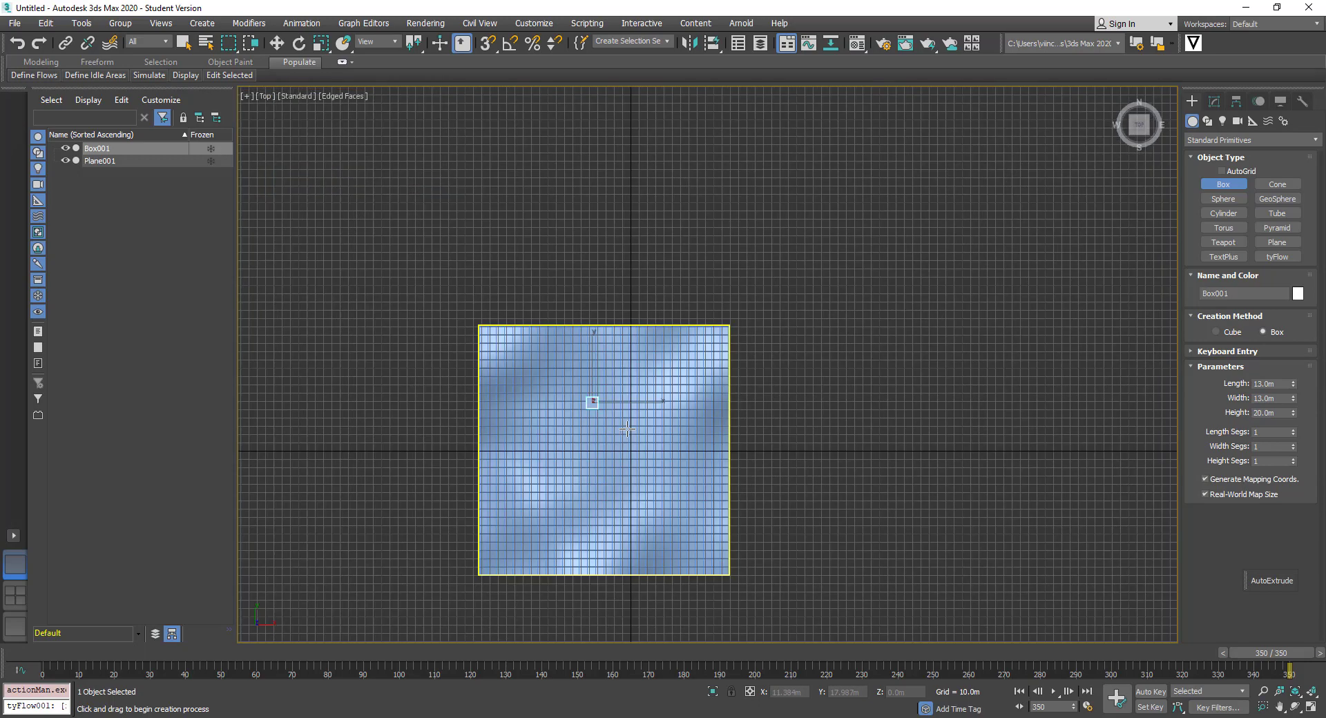
pyautogui.moveTo(579, 395); pyautogui.dragTo(651, 373, button='middle')
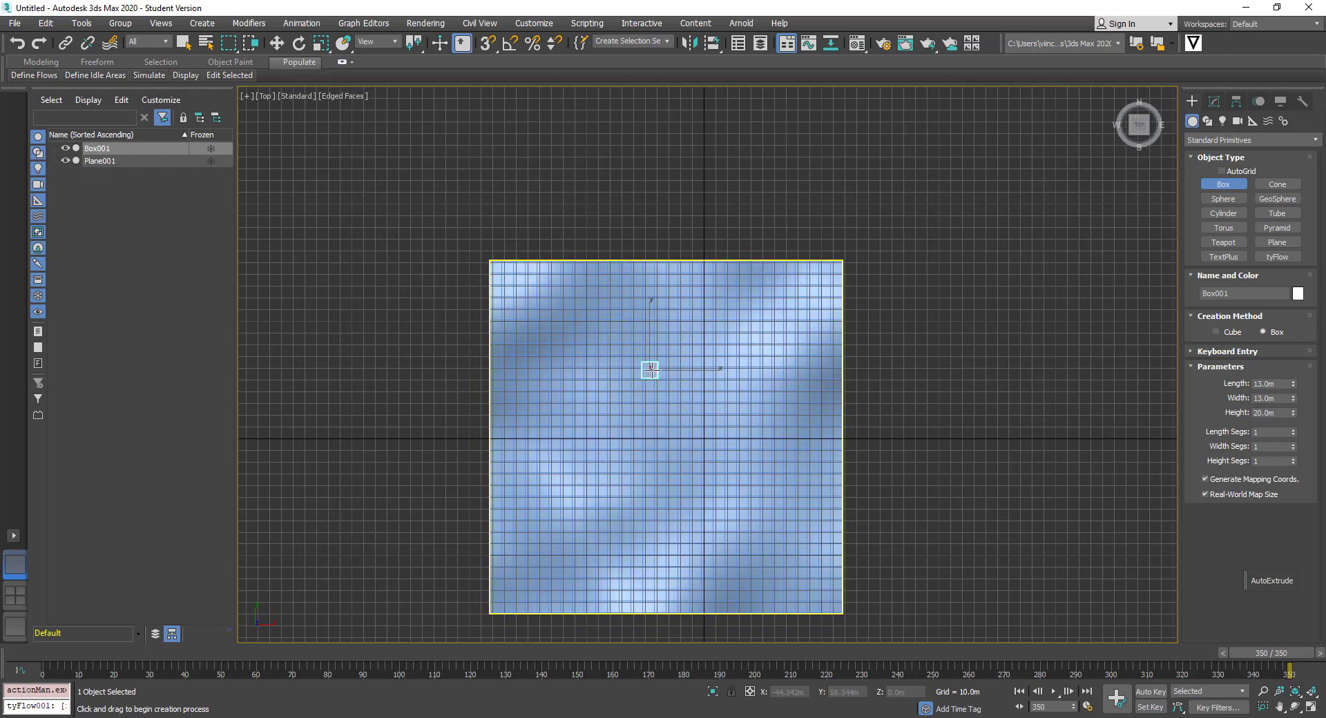
pyautogui.scroll(-3, 650, 367)
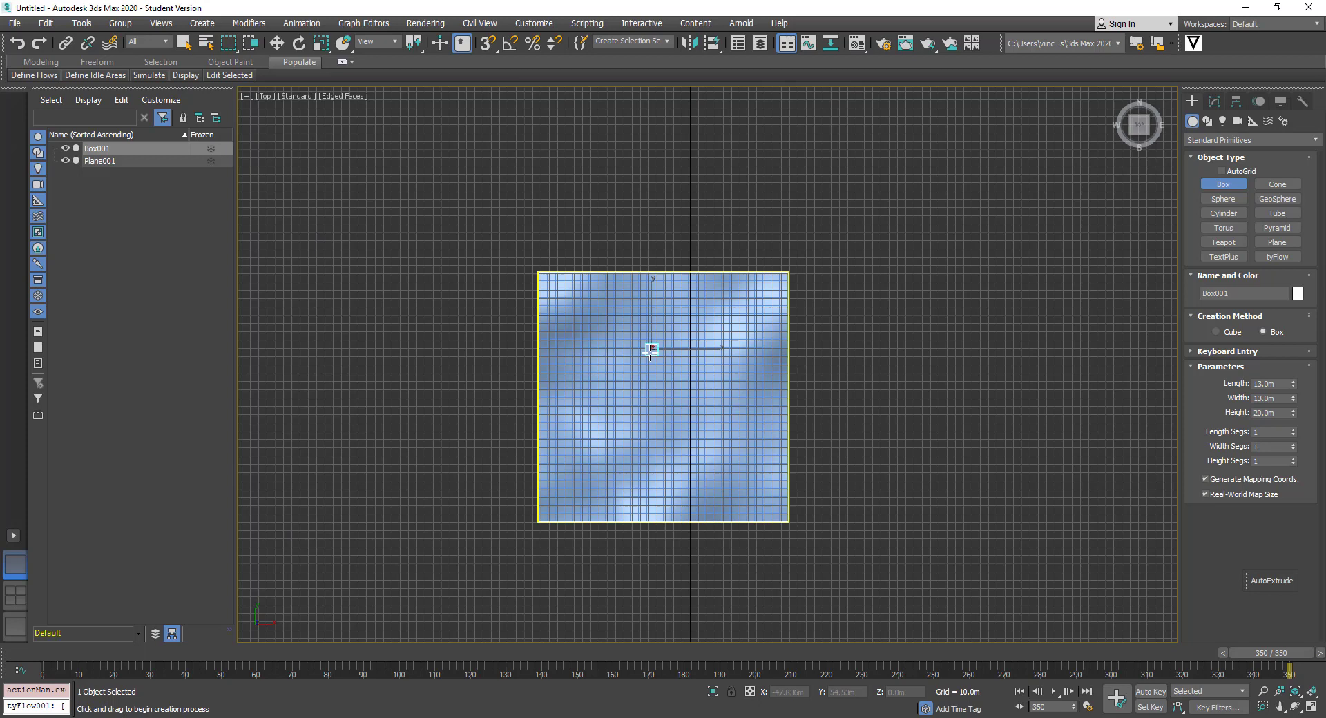
pyautogui.scroll(3, 651, 352)
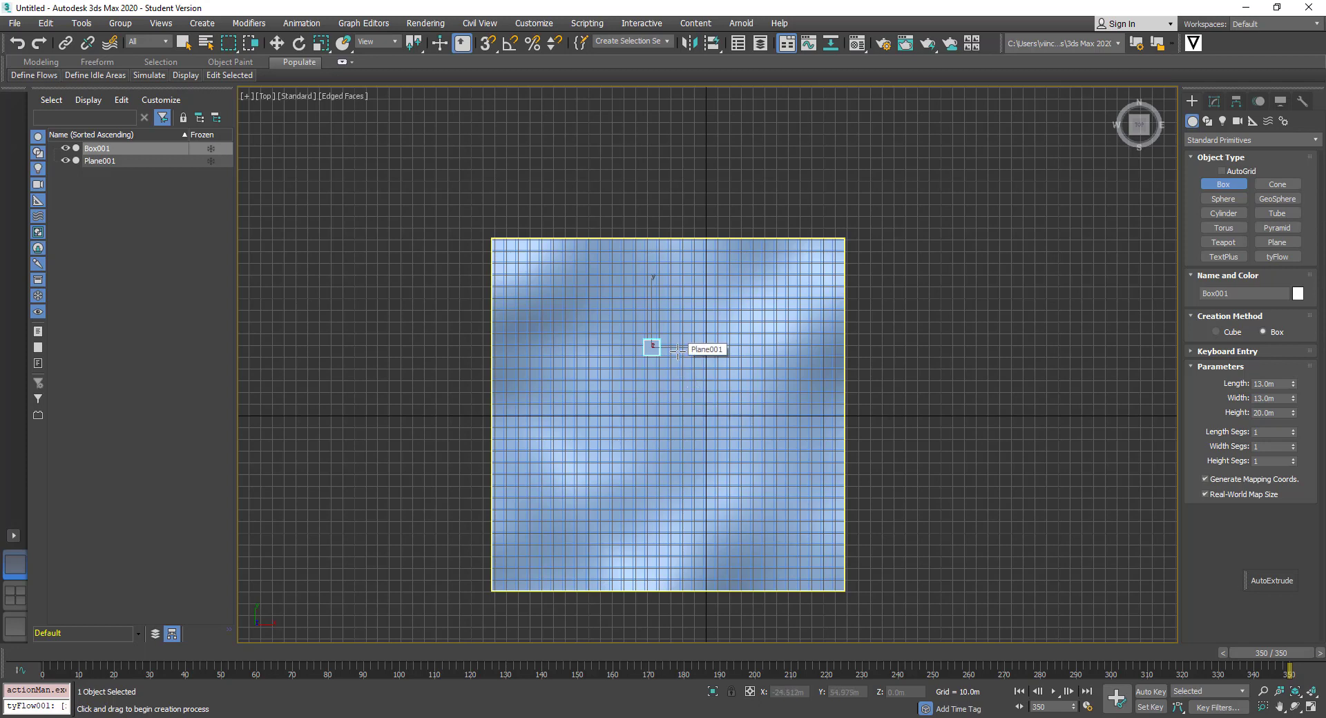
pyautogui.press('w')
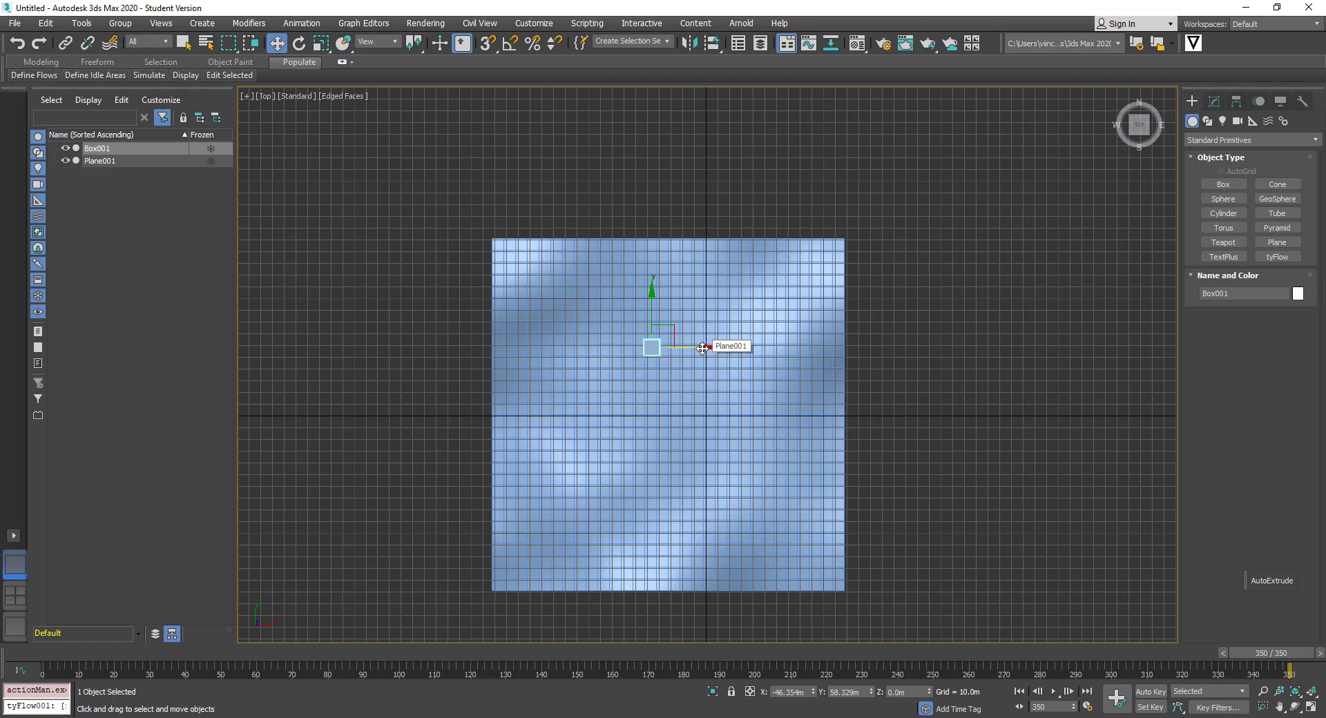
# Shift-drag Box001 along X to make 15 copies, Box002 through Box016, in a row.
pyautogui.moveTo(702, 348); pyautogui.dragTo(730, 349)
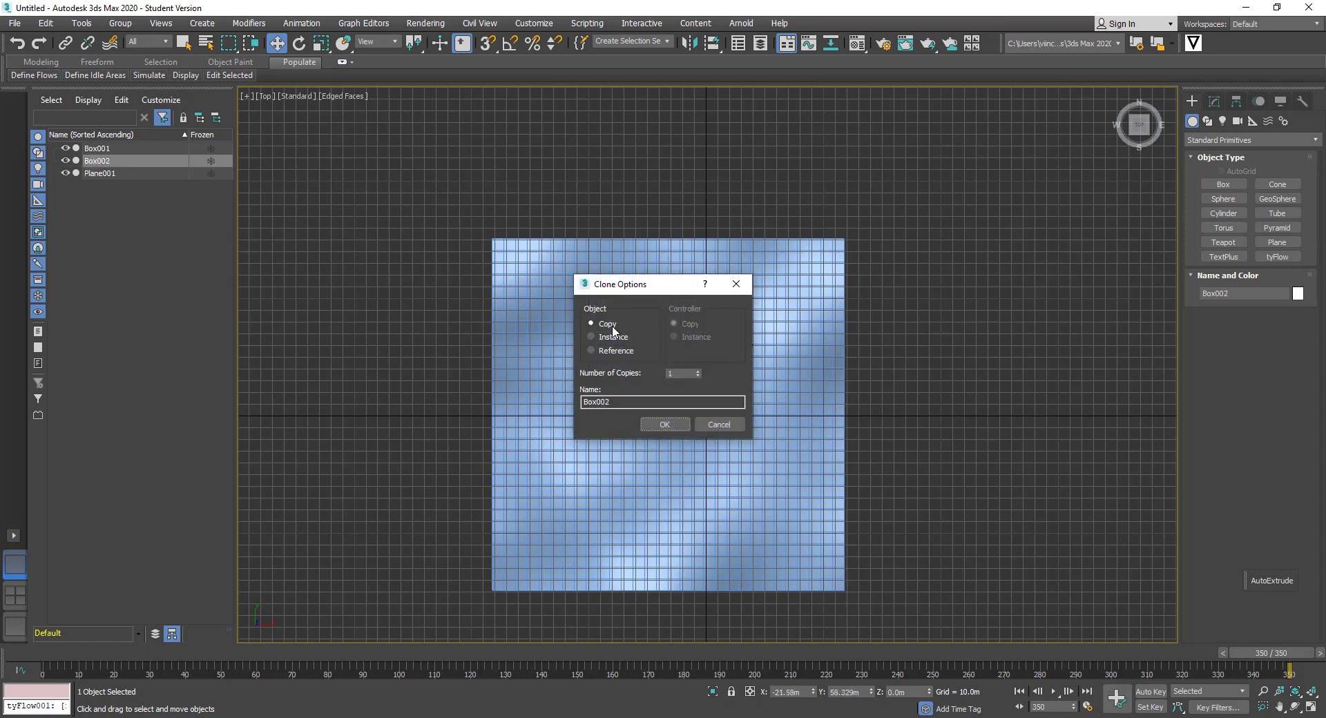
pyautogui.doubleClick(681, 373)
pyautogui.click(673, 423)
pyautogui.scroll(-2, 672, 390)
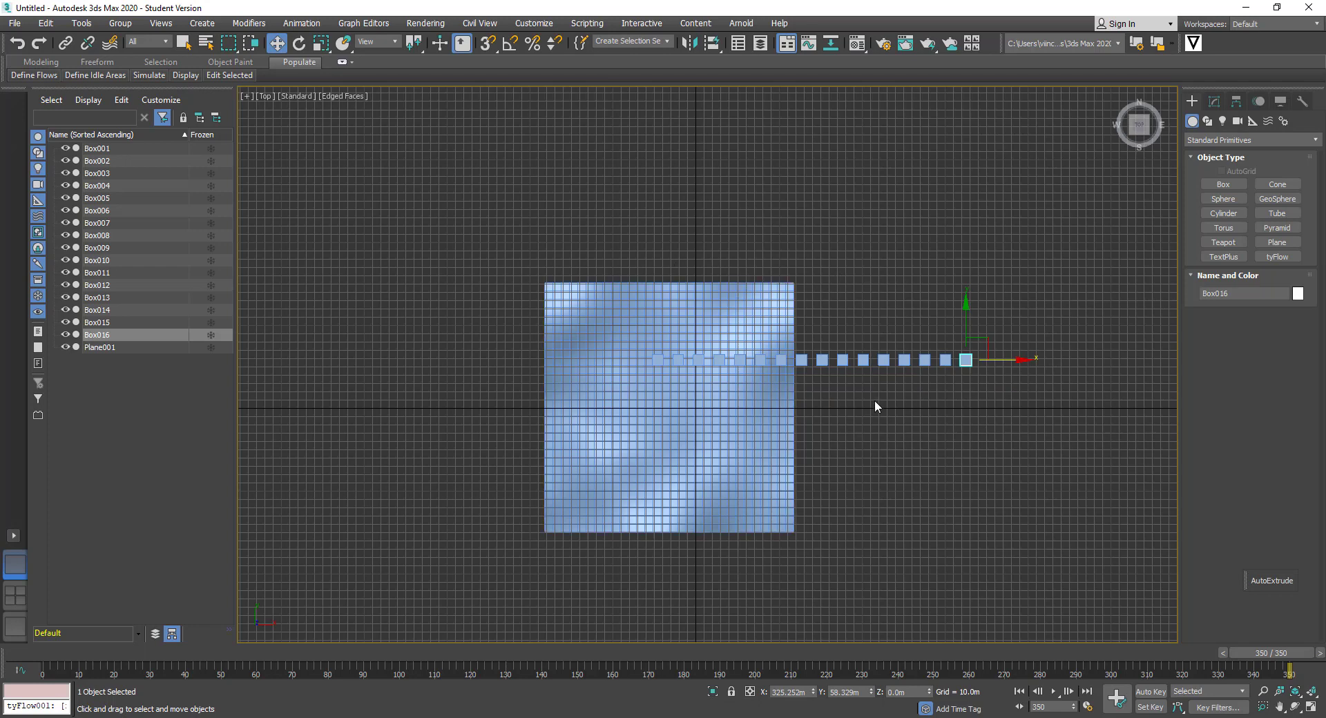
# Select the 16-box row and clone it downward 10 times, forming a grid up to Box176.
pyautogui.click(111, 149)
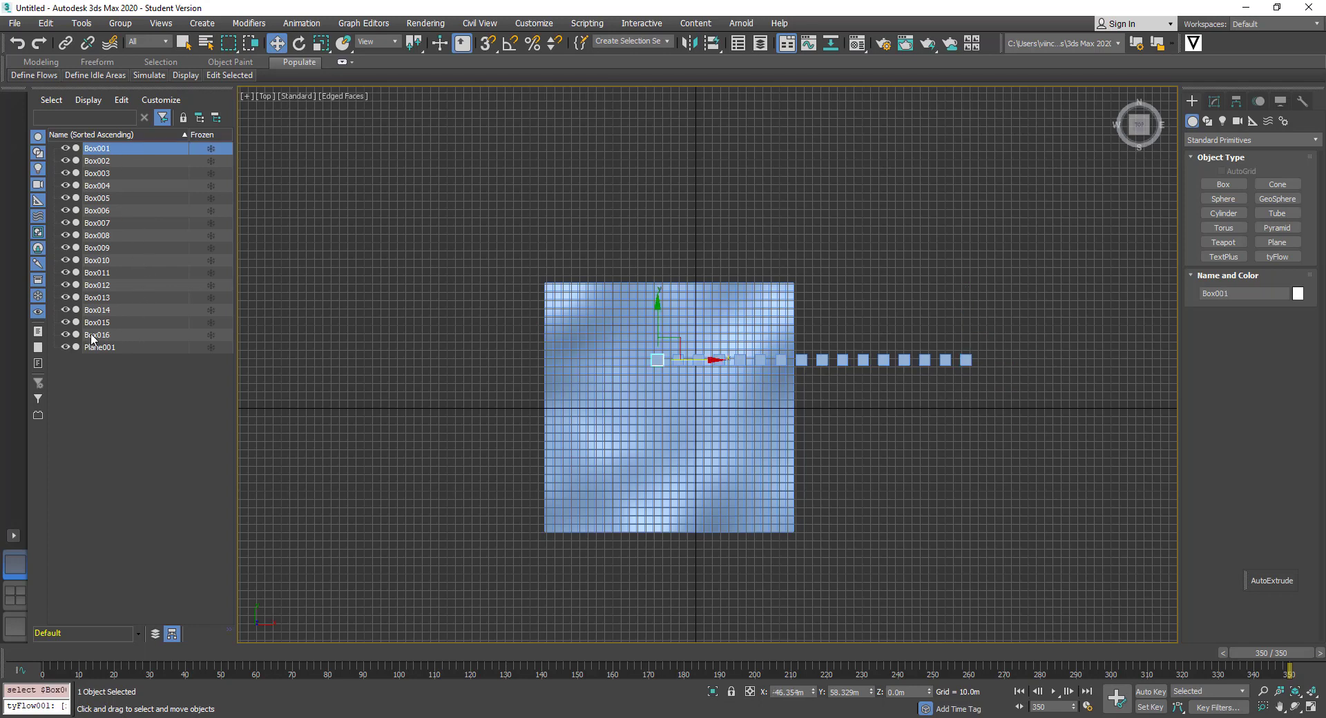
pyautogui.keyDown('shift'); pyautogui.click(134, 333); pyautogui.keyUp('shift')
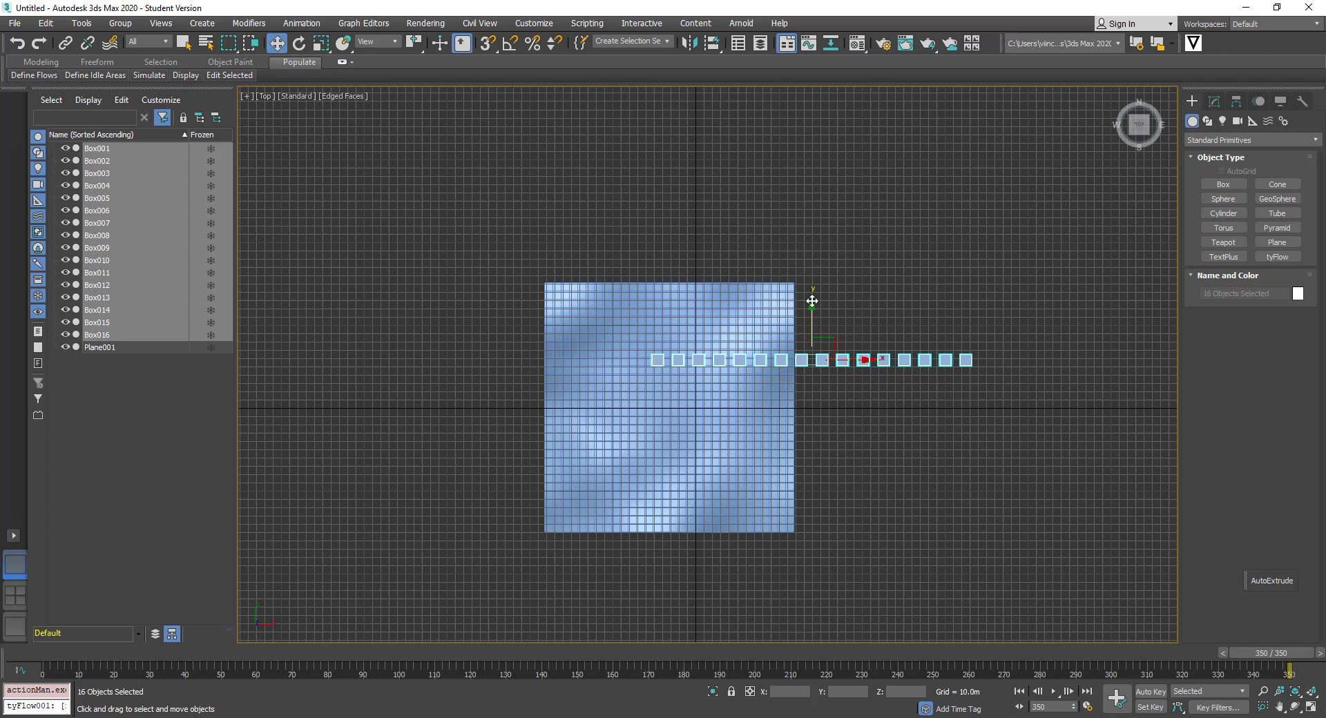
pyautogui.keyDown('shift'); pyautogui.moveTo(812, 302); pyautogui.dragTo(812, 324); pyautogui.keyUp('shift')
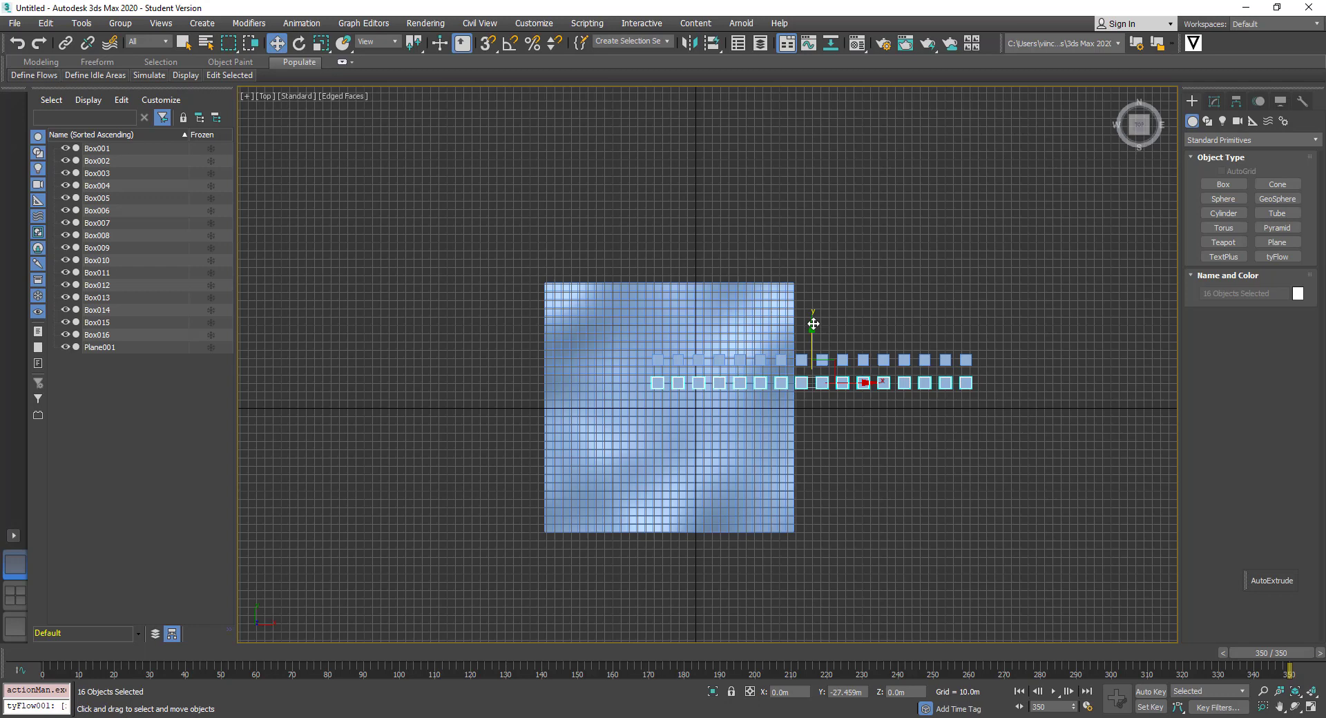
pyautogui.keyDown('shift'); pyautogui.moveTo(813, 324); pyautogui.dragTo(812, 322); pyautogui.keyUp('shift')
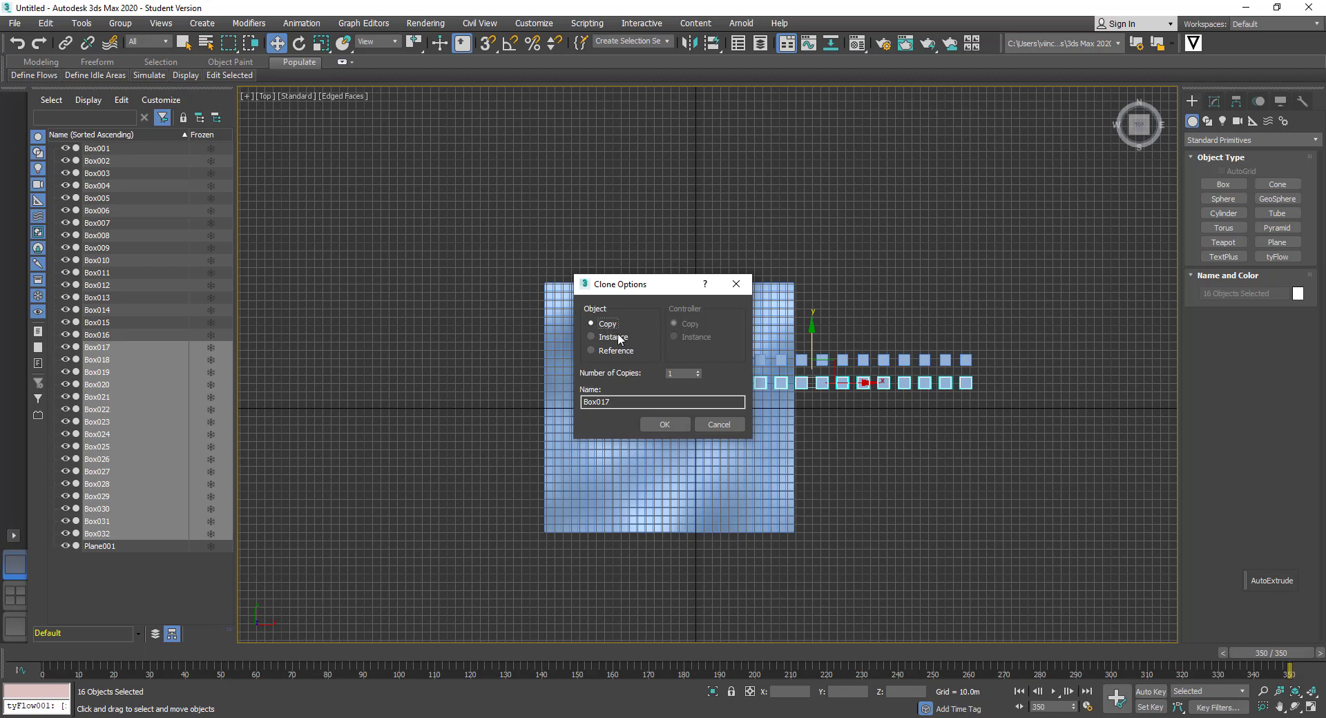
pyautogui.click(684, 374)
pyautogui.write('0')
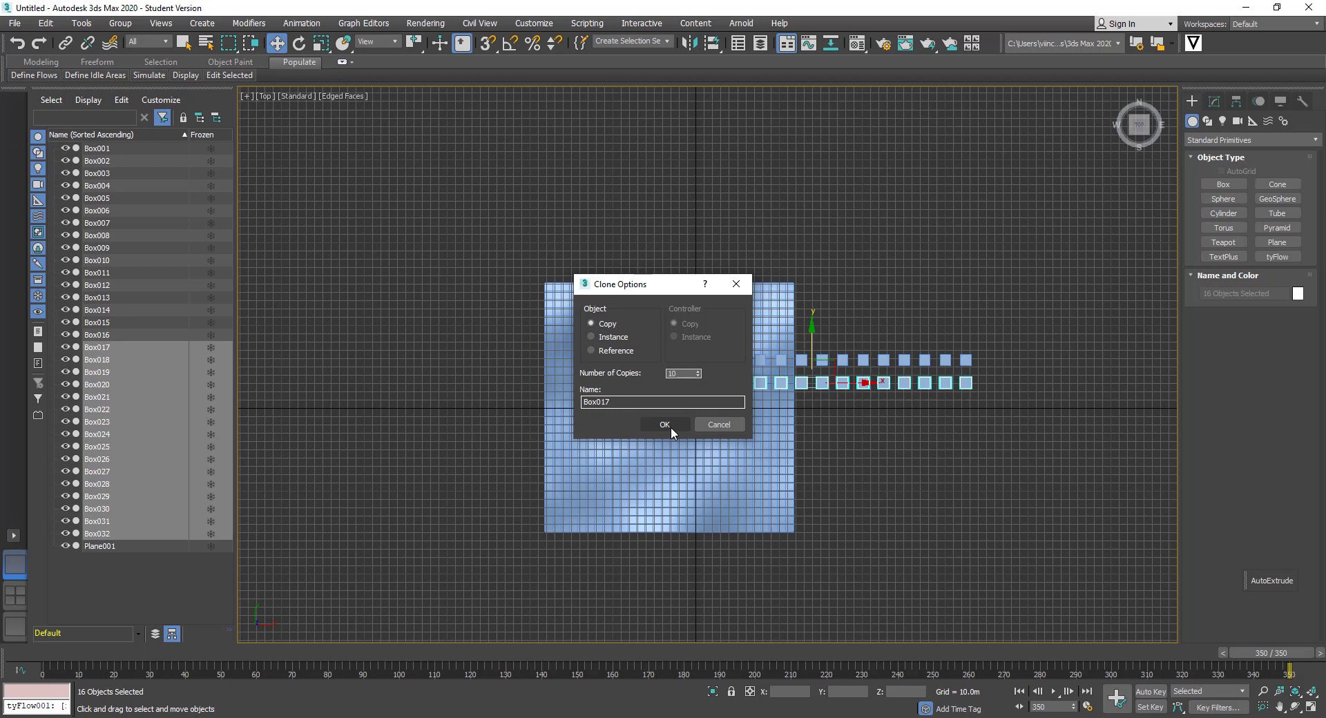
pyautogui.click(665, 424)
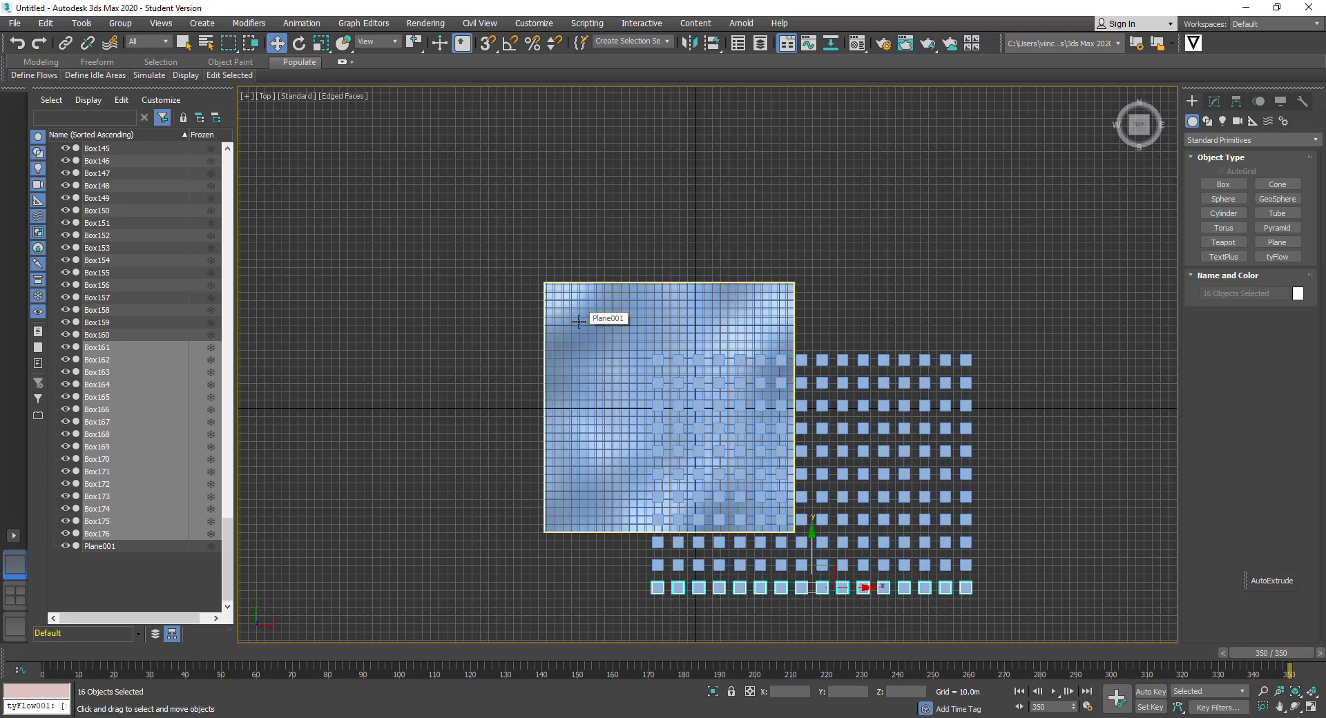
# Move Plane001 right and down so it lies under the box grid.
pyautogui.moveTo(906, 466); pyautogui.dragTo(842, 415, button='middle')
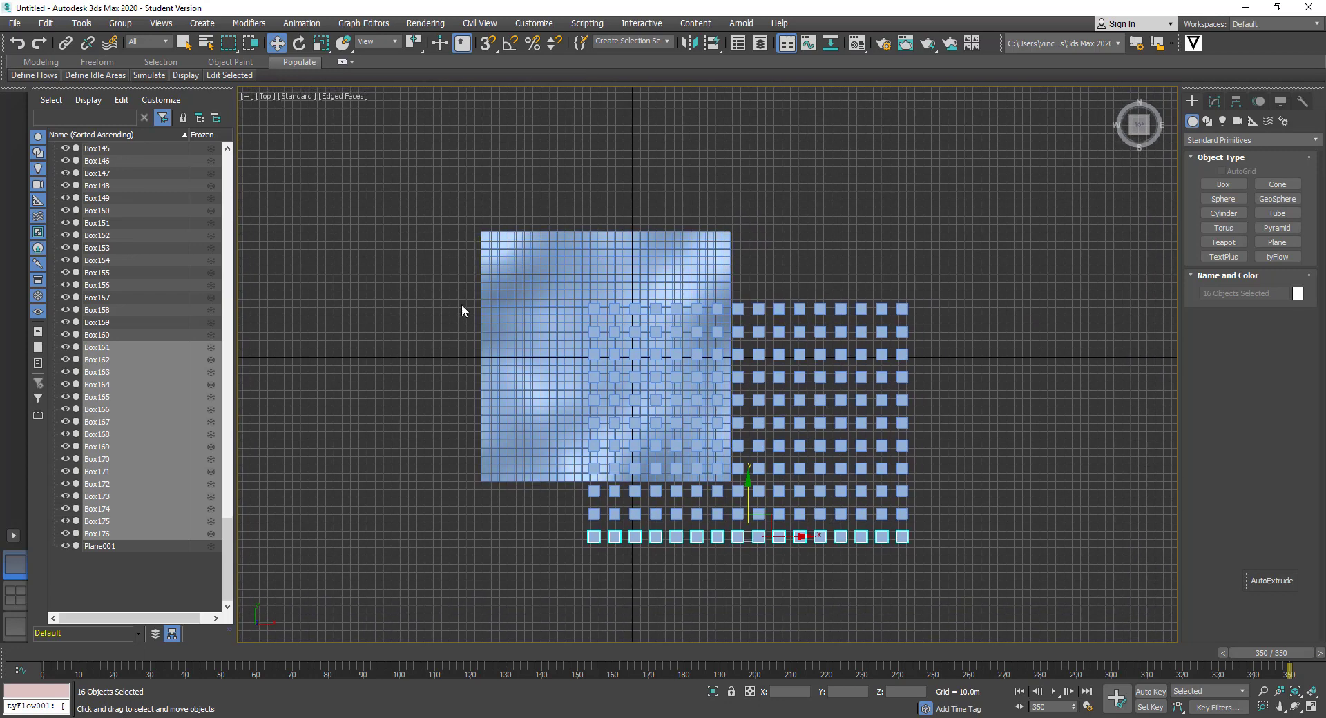
pyautogui.click(498, 270)
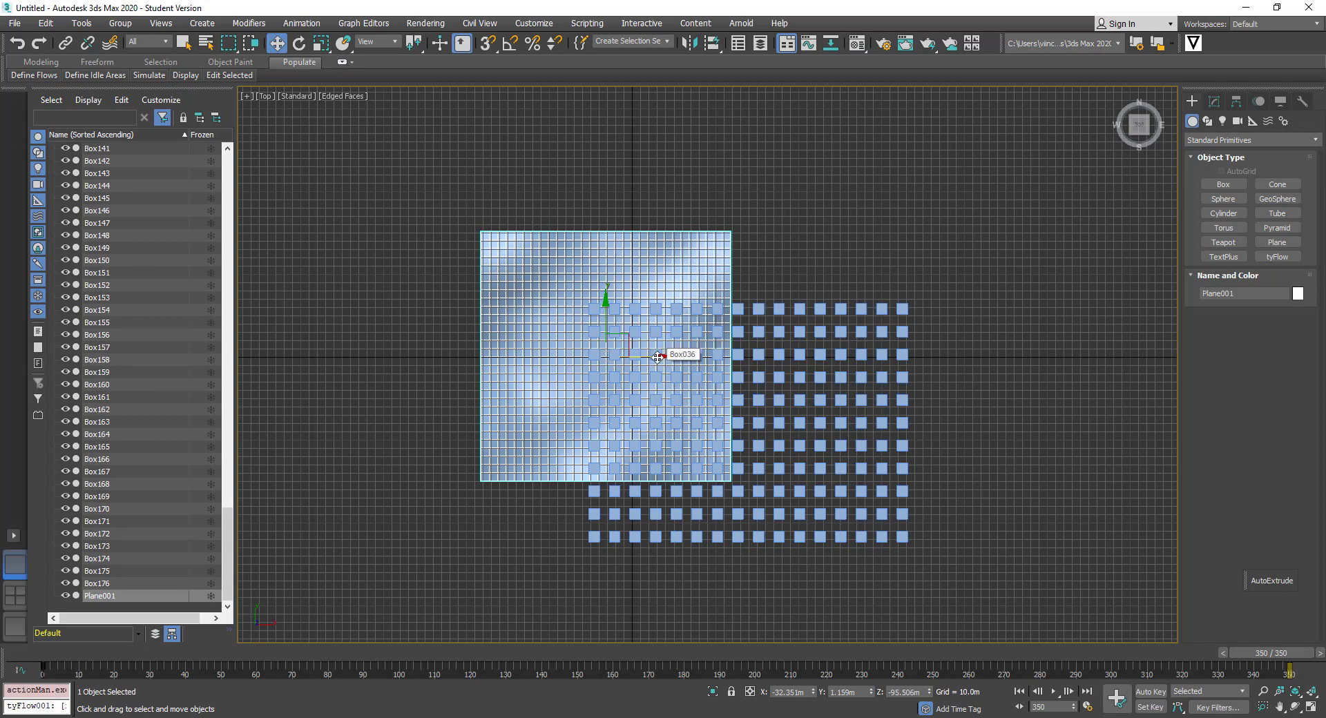
pyautogui.moveTo(657, 356); pyautogui.dragTo(765, 357)
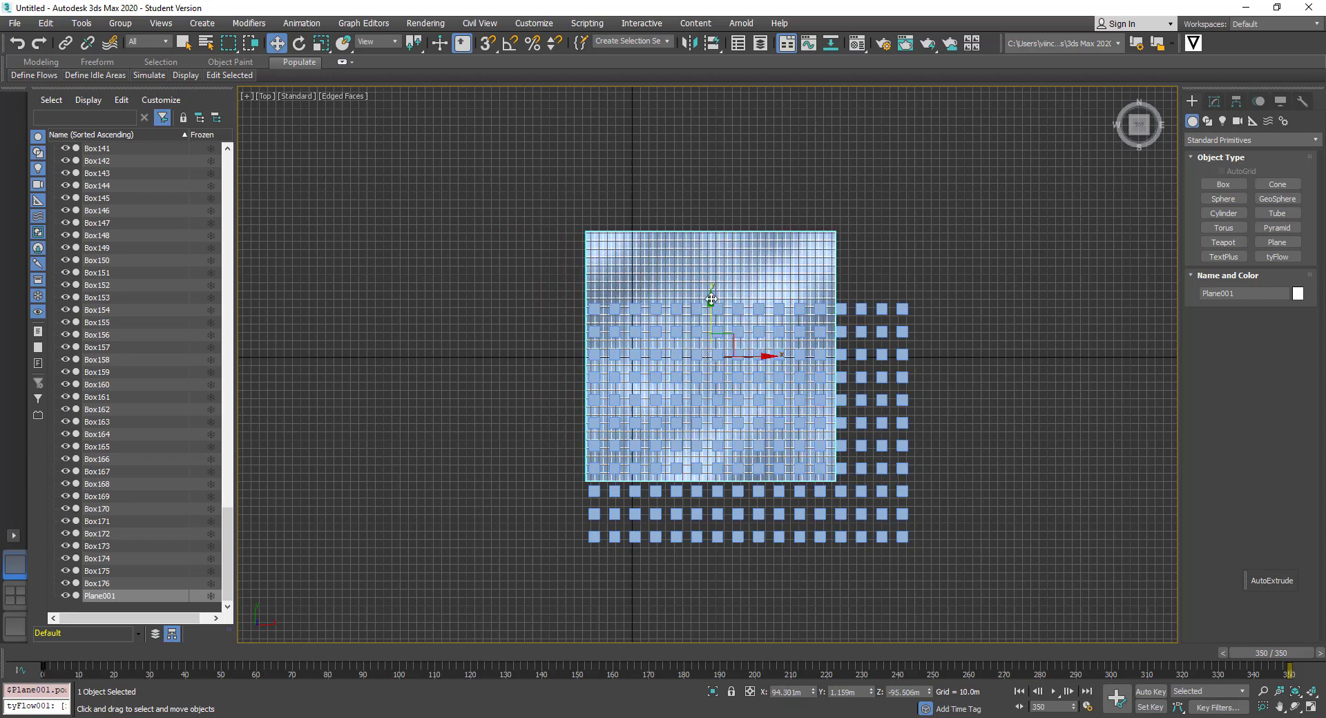
pyautogui.moveTo(711, 301); pyautogui.dragTo(714, 366)
pyautogui.moveTo(780, 379); pyautogui.dragTo(692, 373, button='middle')
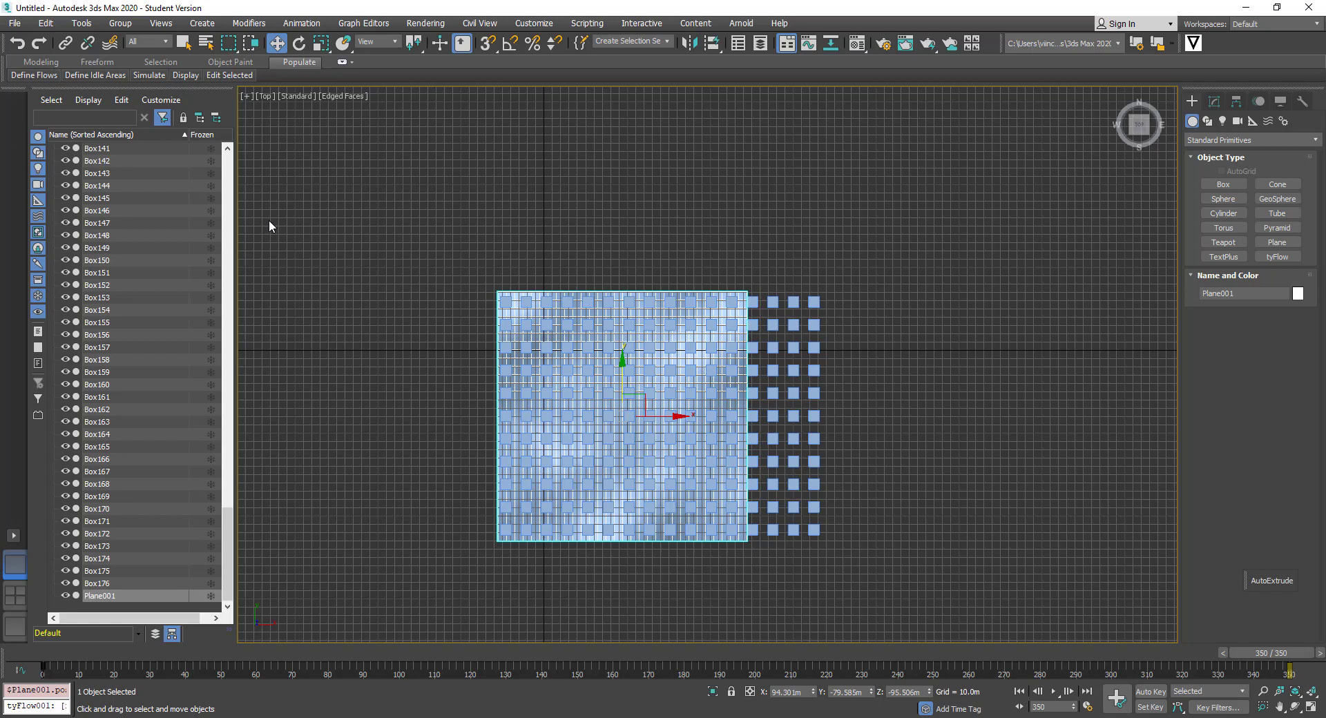
# Window-select the 44 boxes hanging past the plane's edge and delete them.
pyautogui.click(184, 44)
pyautogui.moveTo(885, 561); pyautogui.dragTo(756, 280)
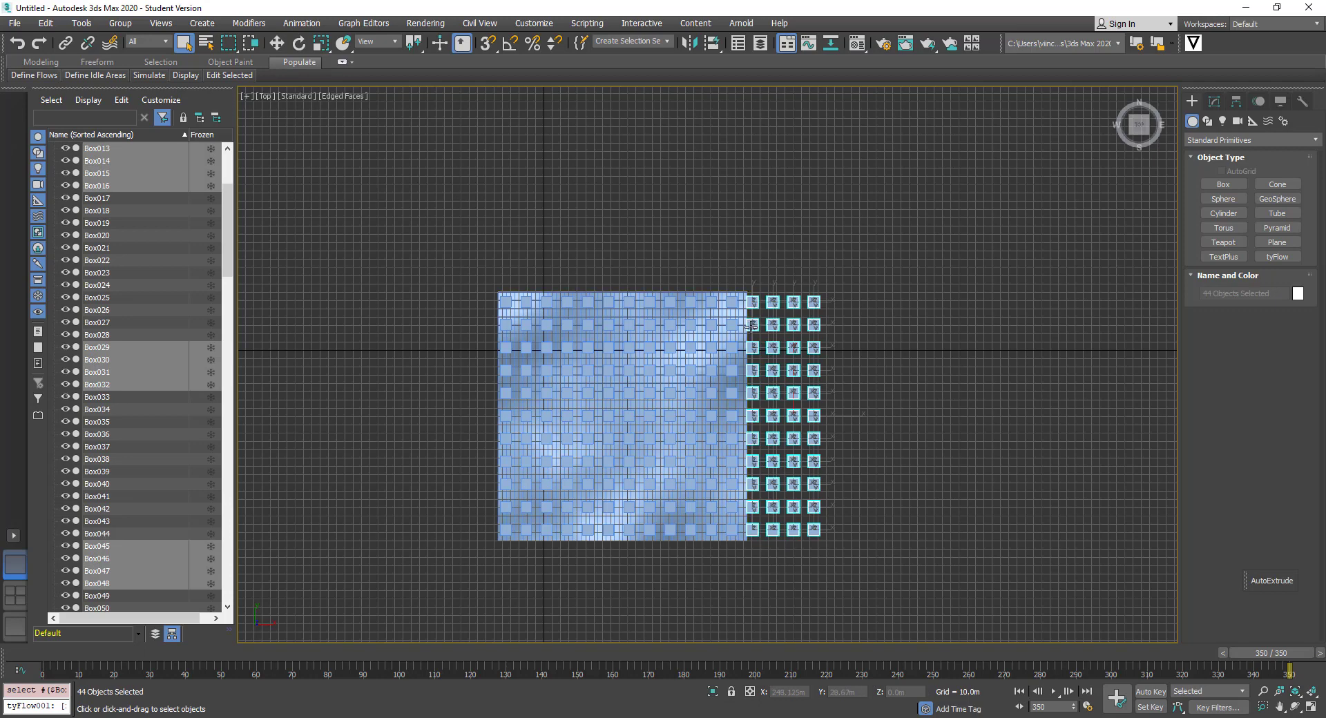
pyautogui.press('Delete')
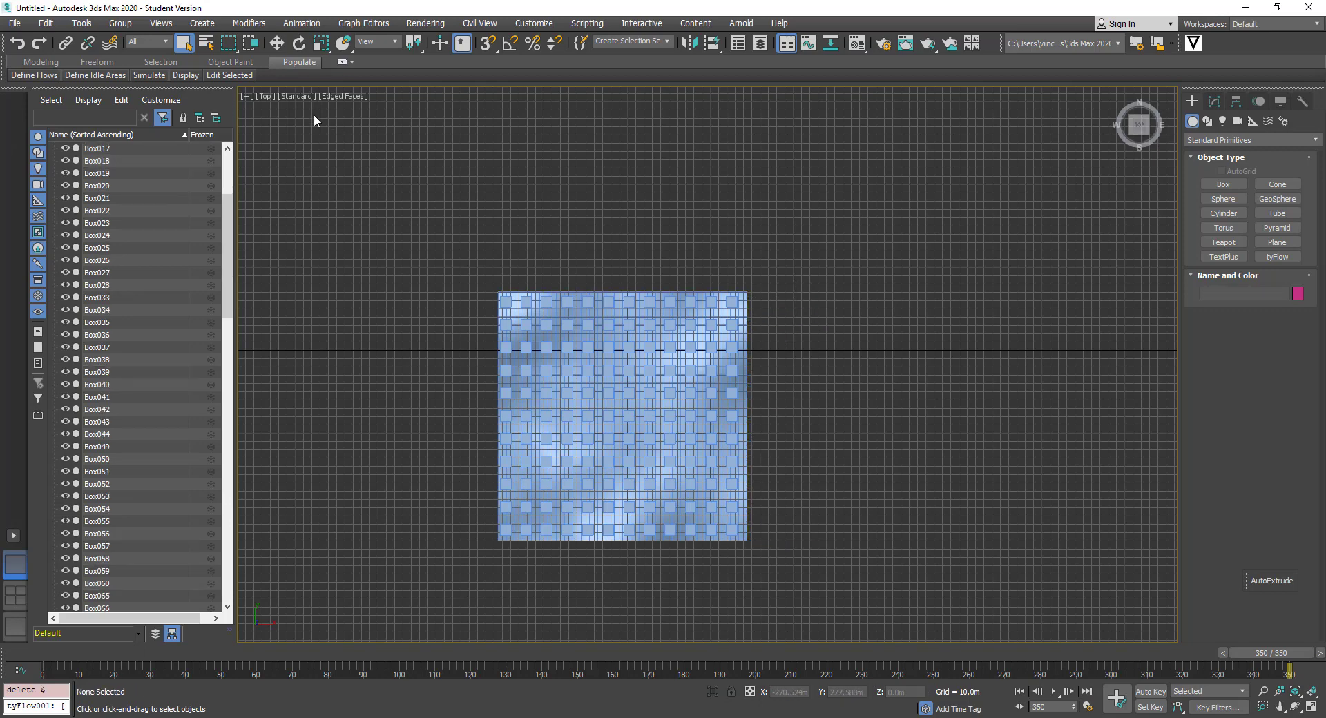
# Switch the viewport to Perspective and orbit to view the box grid above the terrain.
pyautogui.click(263, 97)
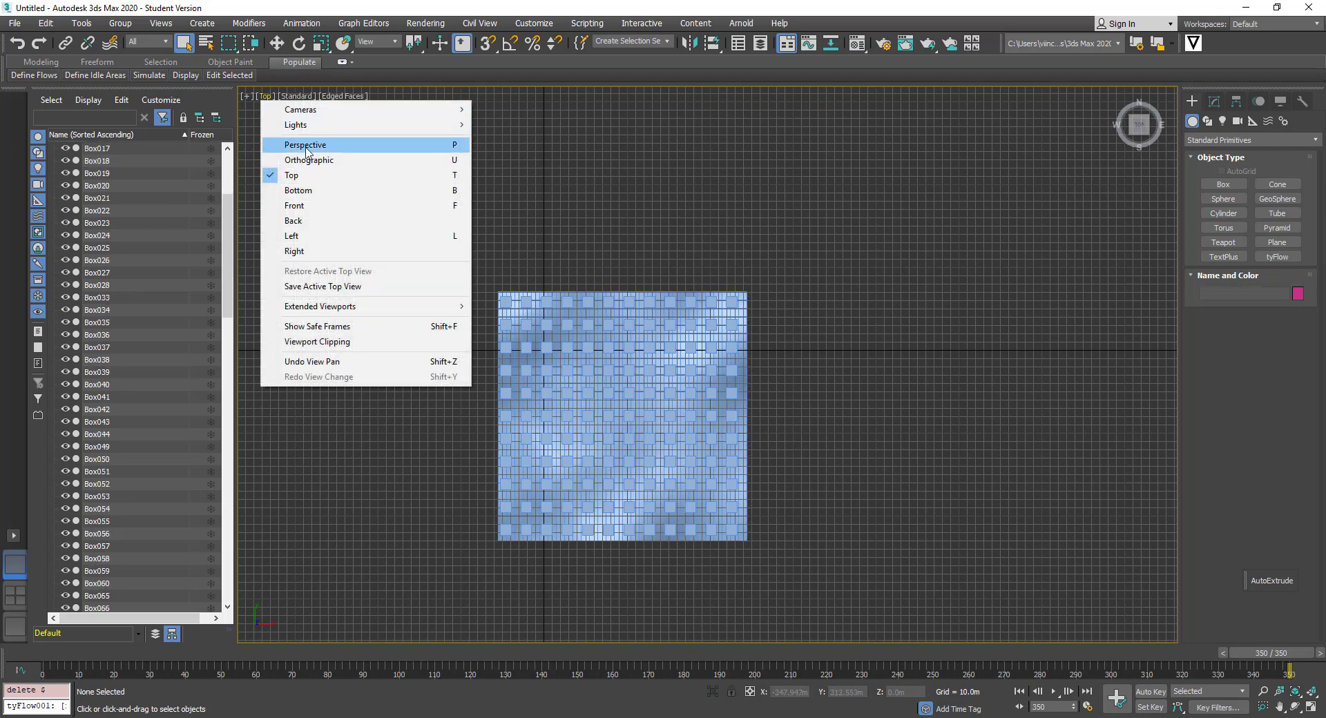
pyautogui.click(308, 148)
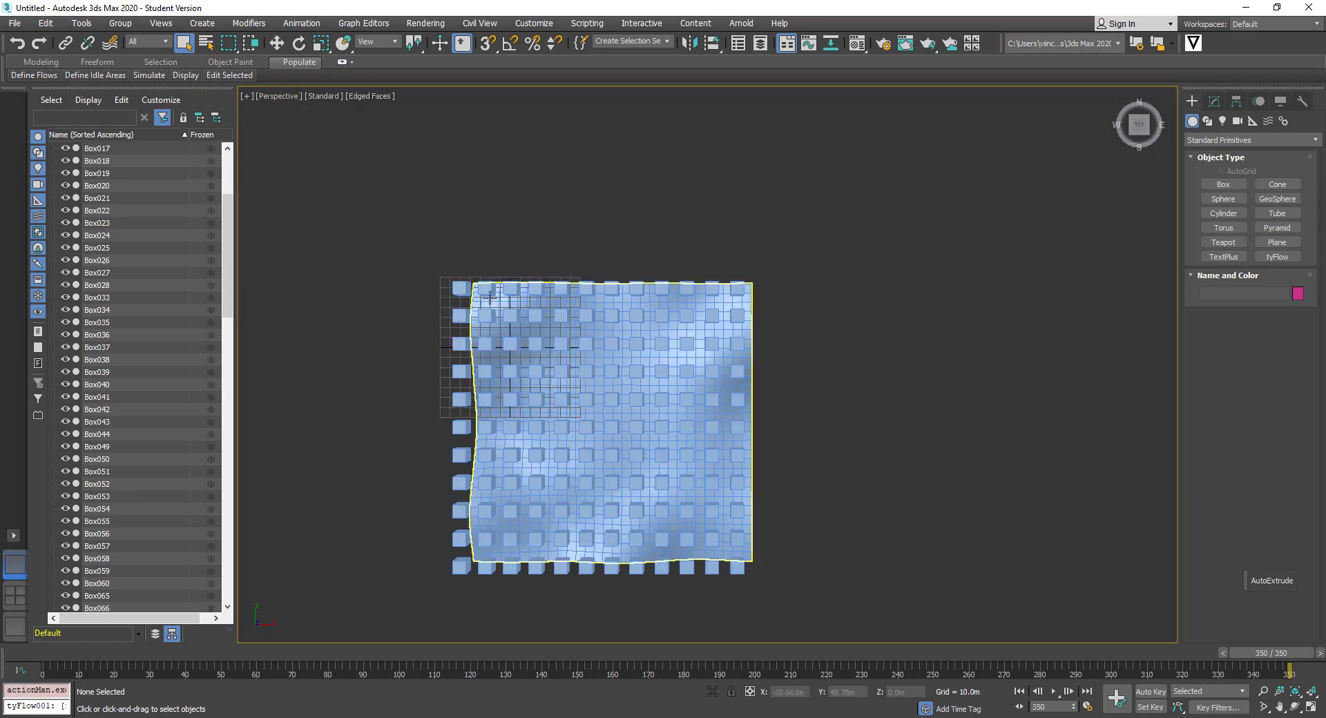
pyautogui.moveTo(634, 435)
pyautogui.keyDown('alt'); pyautogui.mouseDown(button='middle')
pyautogui.moveTo(602, 347)
pyautogui.moveTo(572, 342)
pyautogui.moveTo(607, 401)
pyautogui.moveTo(623, 329)
pyautogui.moveTo(626, 366)
pyautogui.moveTo(607, 349)
pyautogui.moveTo(617, 373)
pyautogui.mouseUp(button='middle'); pyautogui.keyUp('alt')
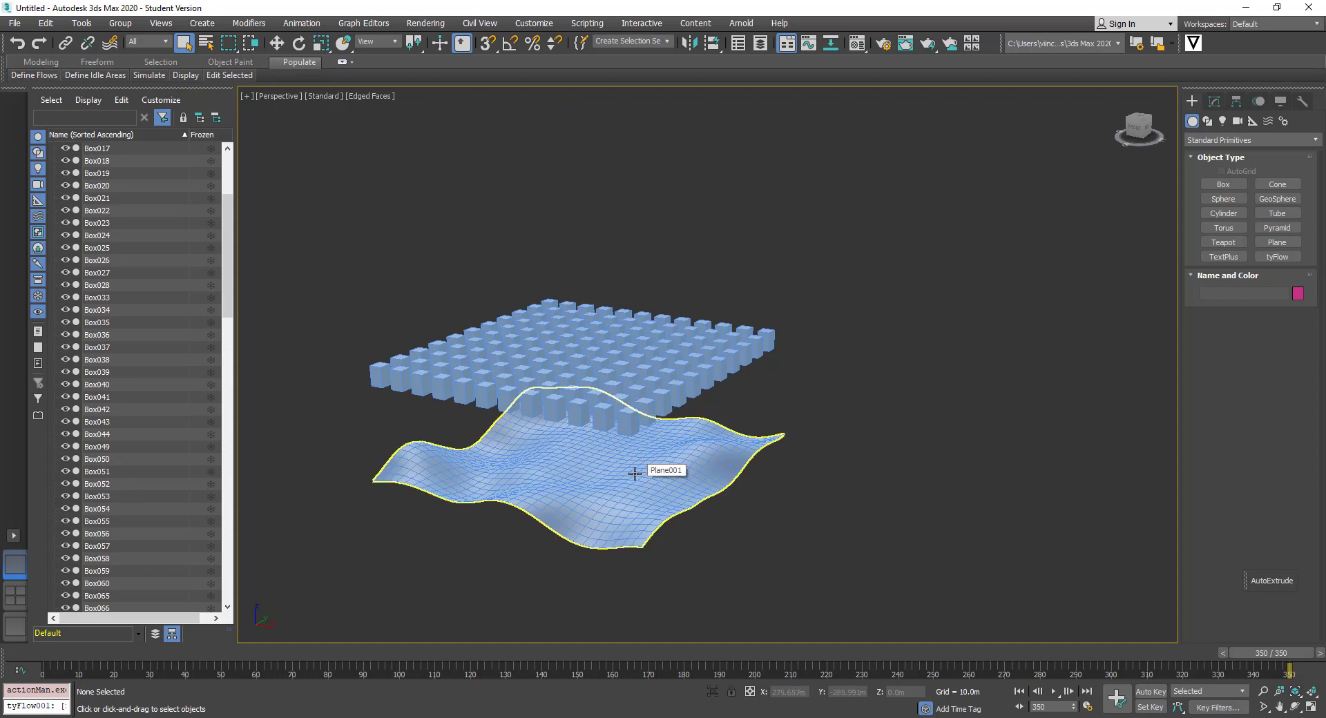
pyautogui.moveTo(629, 467)
pyautogui.keyDown('alt'); pyautogui.mouseDown(button='middle')
pyautogui.moveTo(619, 450)
pyautogui.moveTo(631, 467)
pyautogui.mouseUp(button='middle'); pyautogui.keyUp('alt')
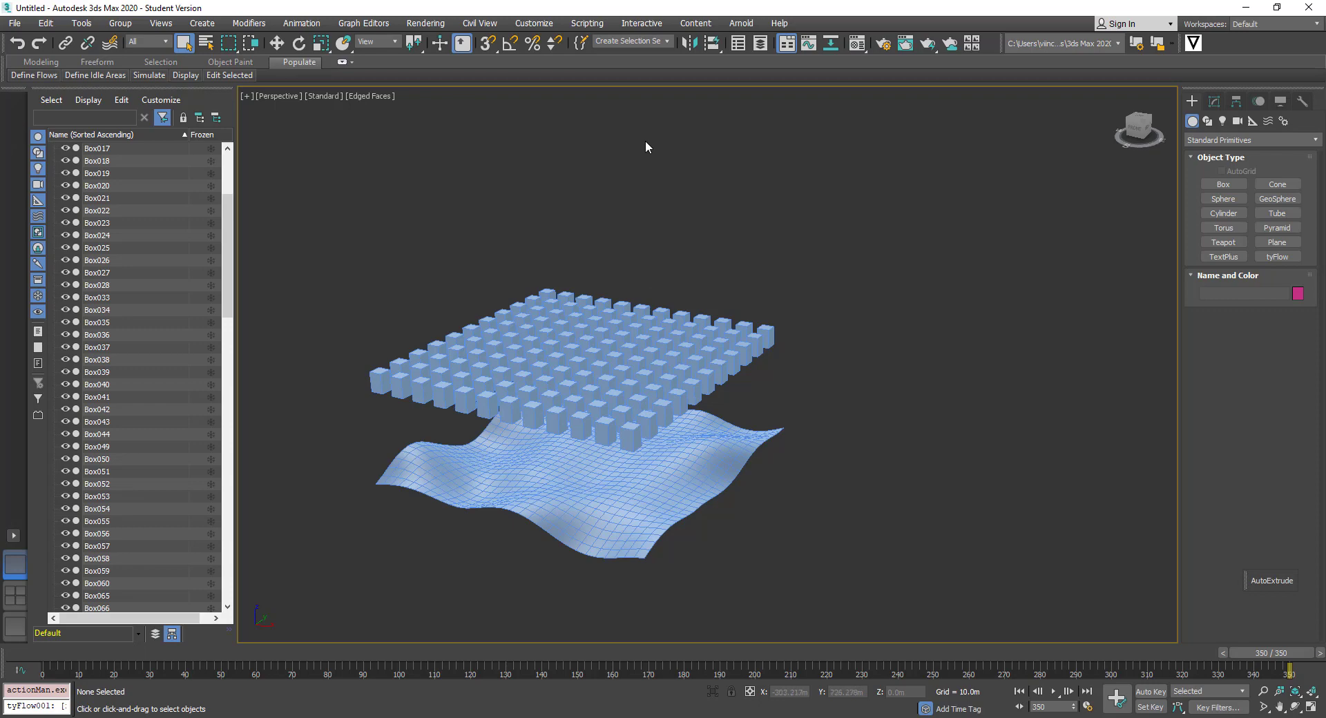
# Run the 111_scriptedGlue_v0.9 script through Scripting > Run Script.
pyautogui.click(587, 23)
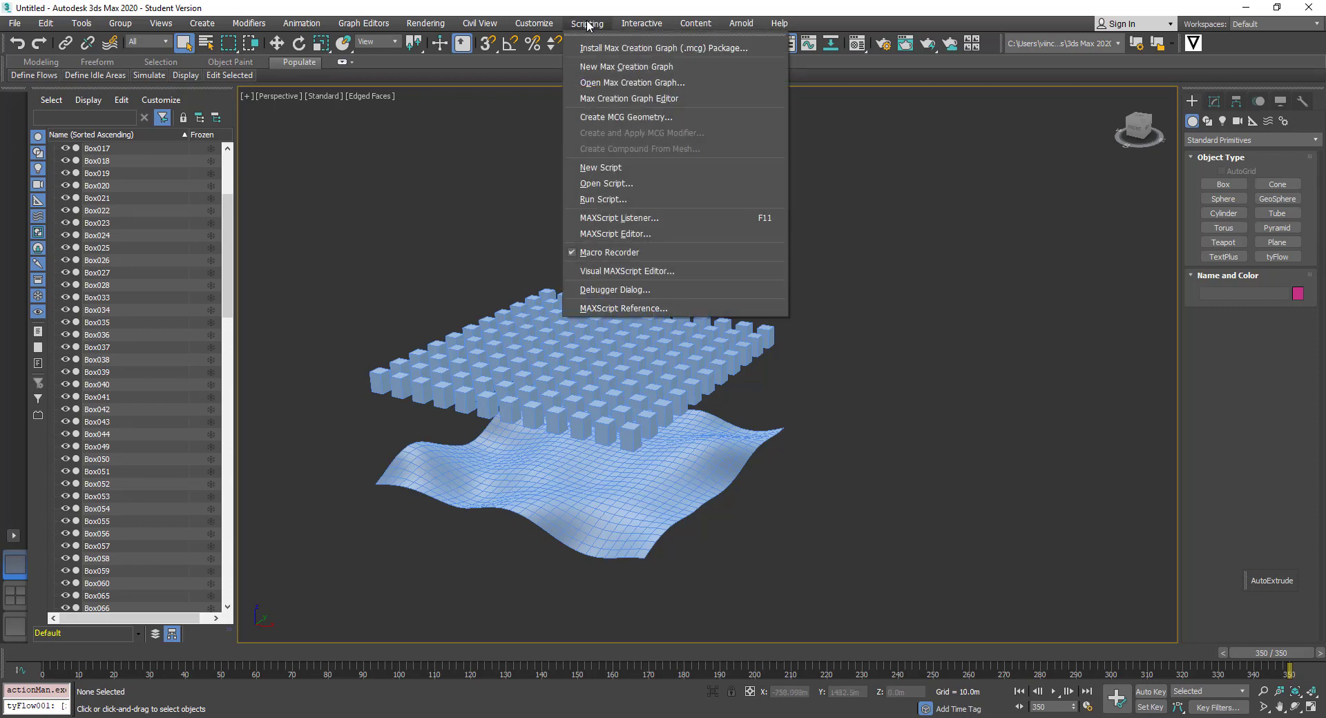
pyautogui.click(601, 200)
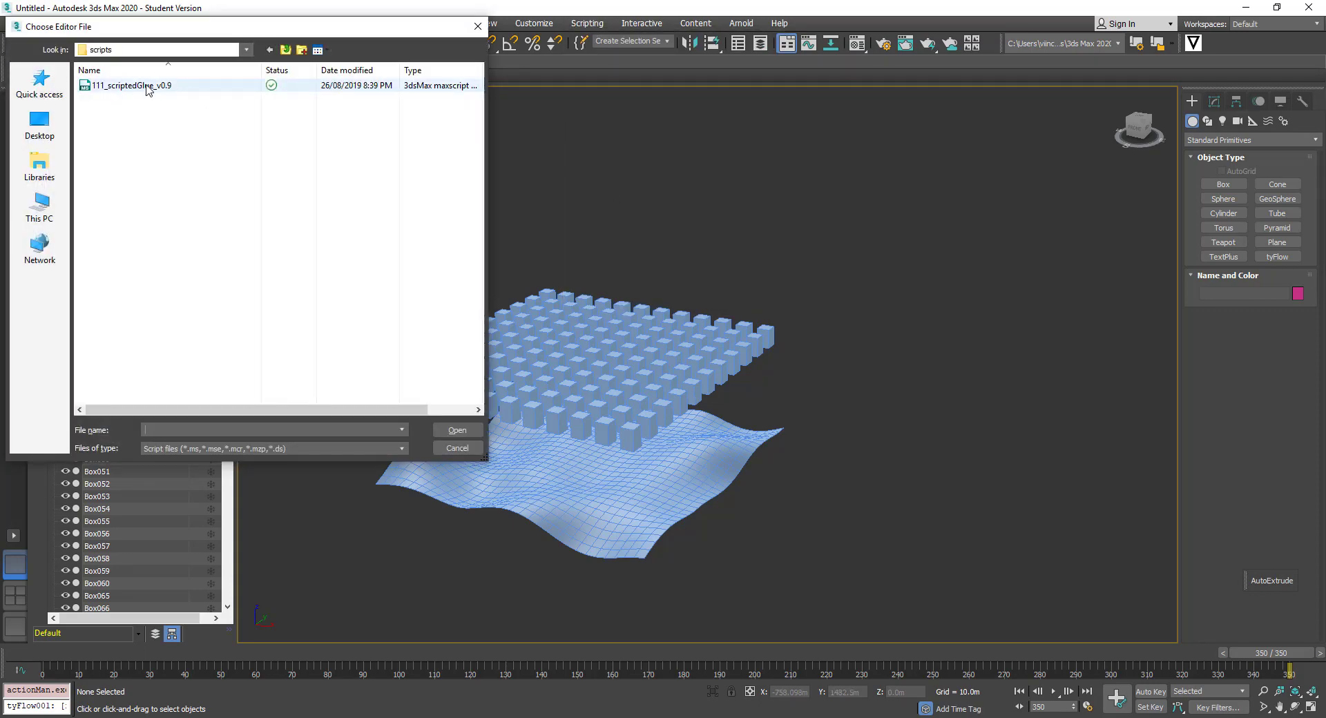
pyautogui.click(146, 87)
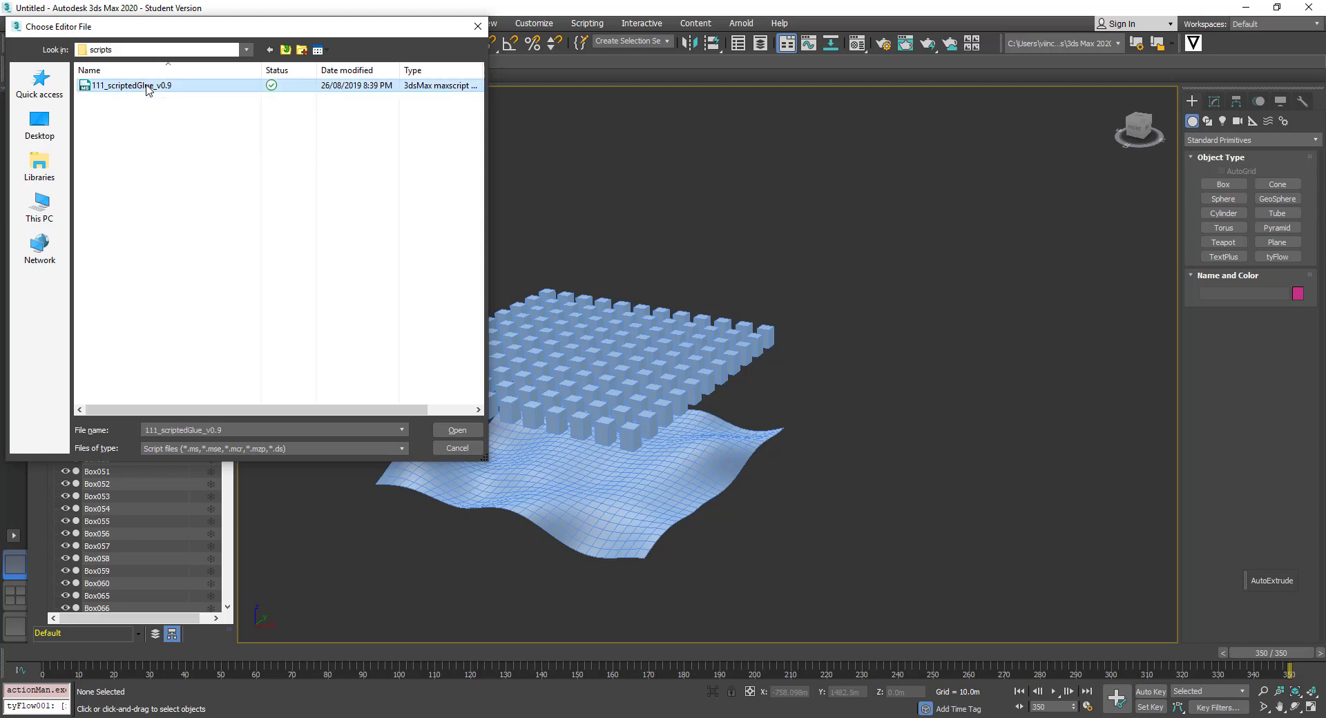
pyautogui.click(467, 434)
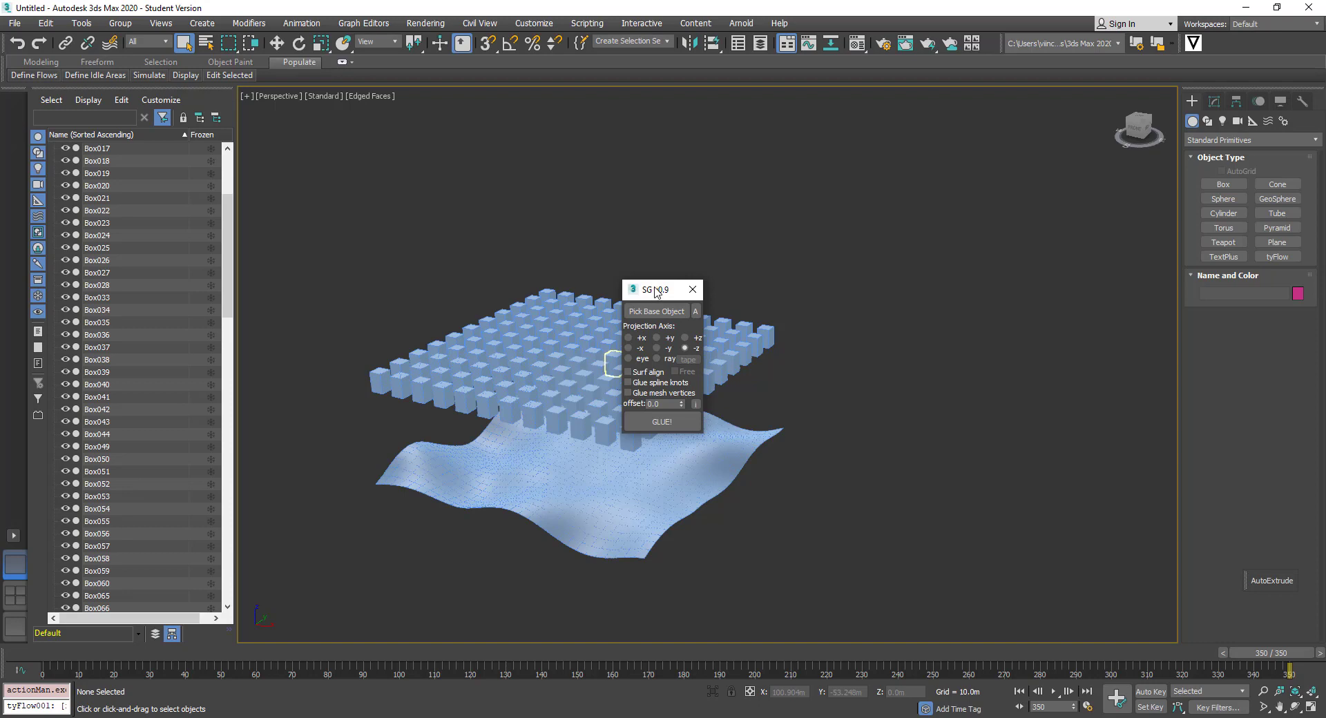
# Move the SG v0.9 floater aside and pick the wavy Plane001 as the base object.
pyautogui.moveTo(654, 290); pyautogui.dragTo(1061, 131)
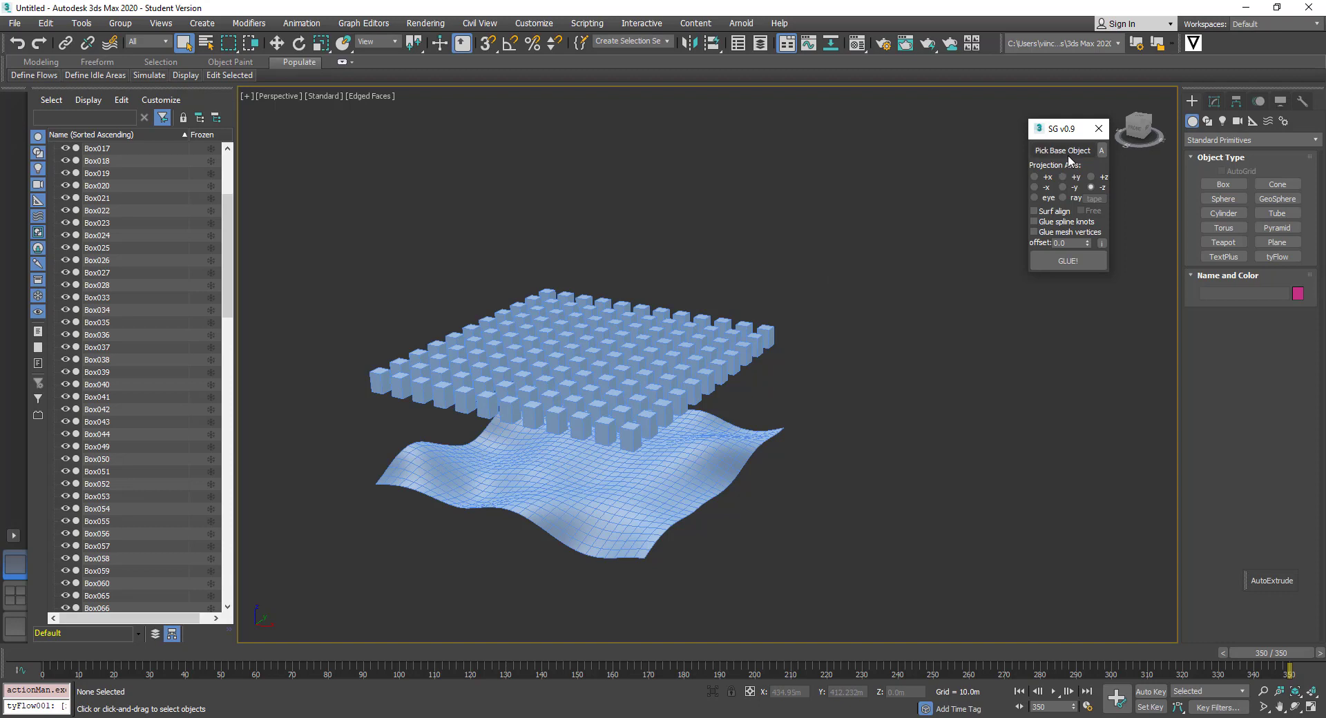
pyautogui.click(1064, 151)
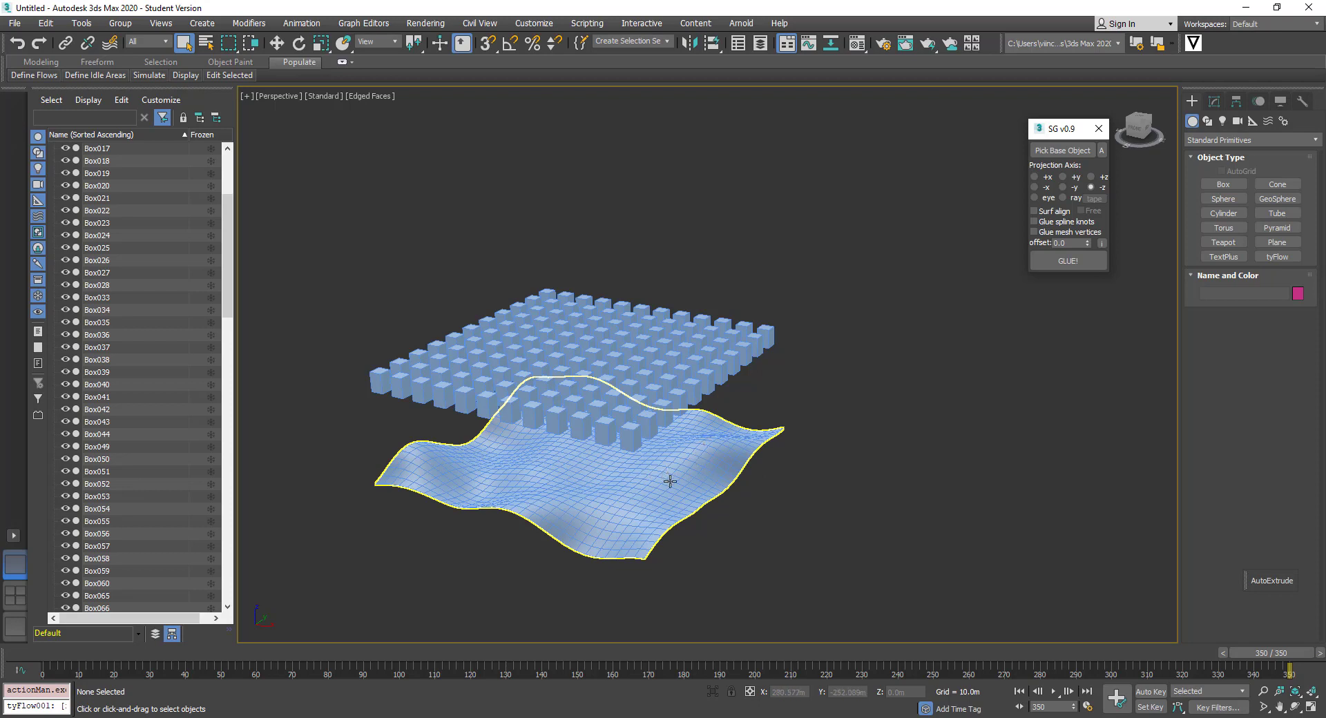
pyautogui.click(1063, 150)
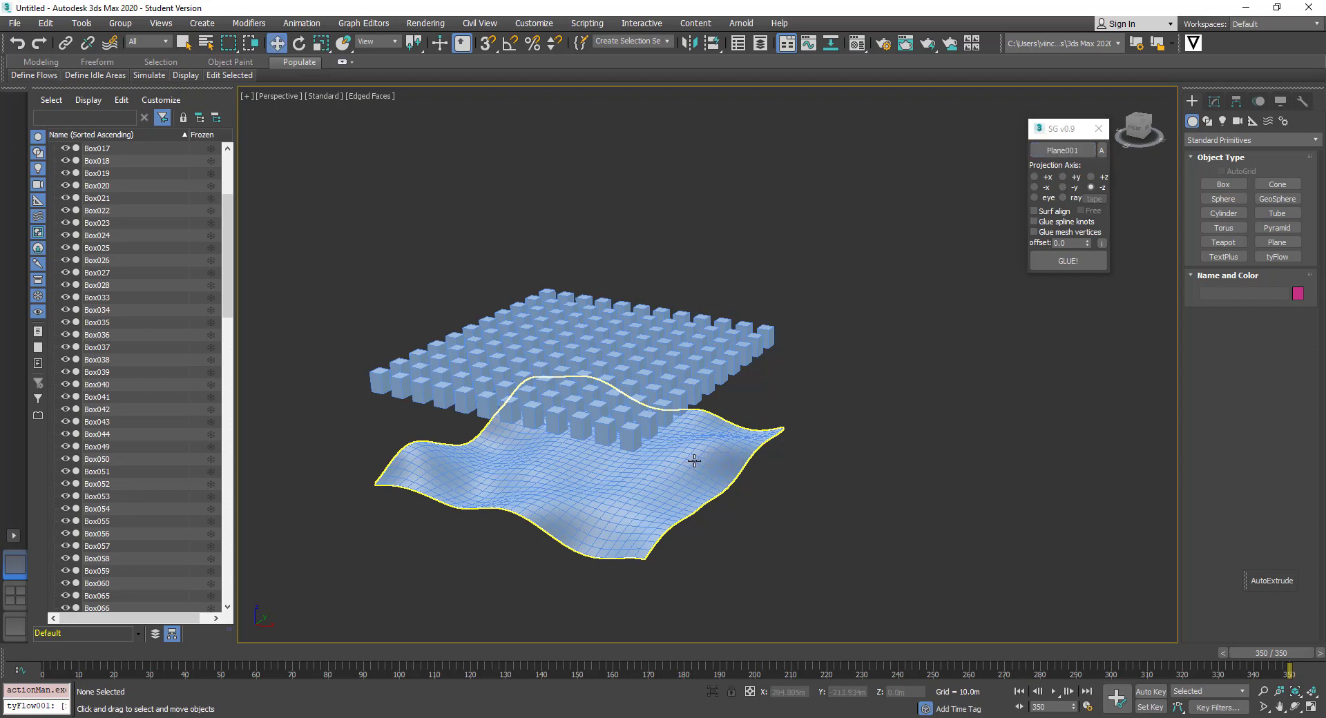
pyautogui.click(692, 461)
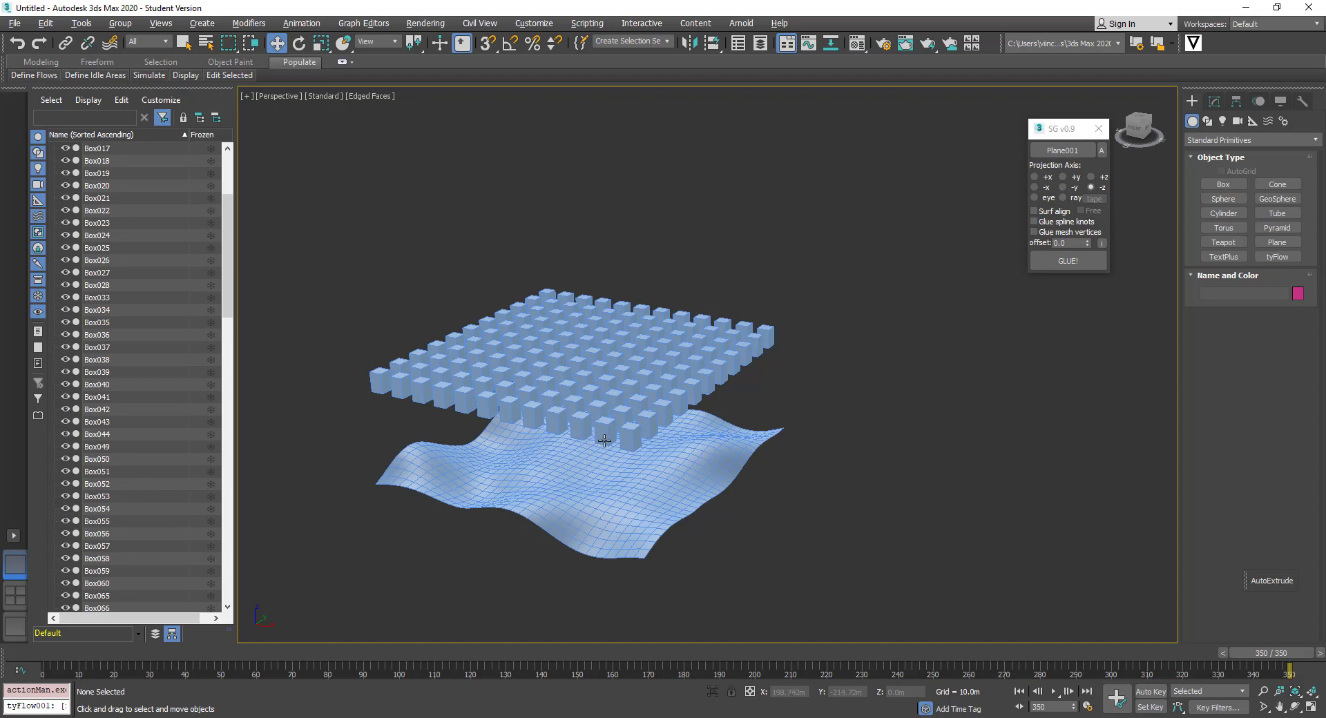
# Select all 132 boxes and run GLUE! to drop them onto Plane001's rolling surface.
pyautogui.keyDown('alt'); pyautogui.moveTo(605, 446); pyautogui.dragTo(611, 428, button='middle'); pyautogui.keyUp('alt')
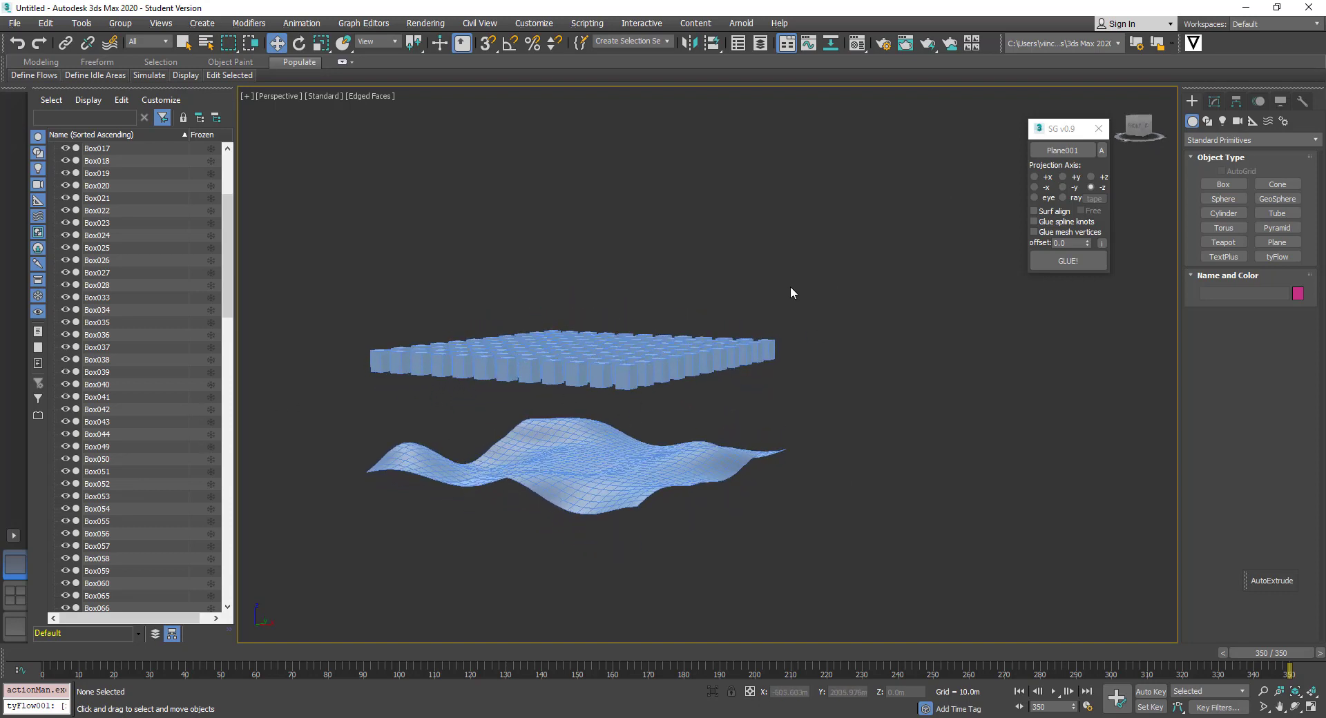
pyautogui.press('q')
pyautogui.moveTo(845, 272); pyautogui.dragTo(694, 354)
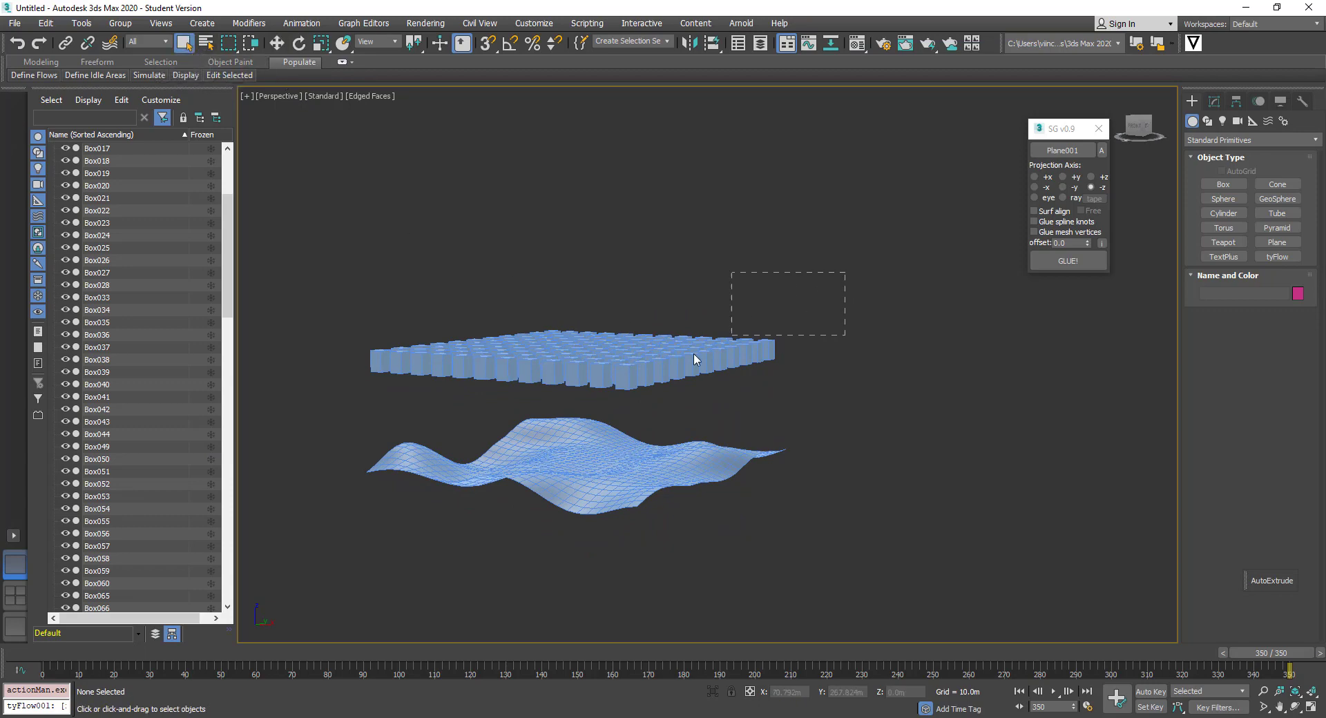
pyautogui.moveTo(329, 388); pyautogui.dragTo(329, 397)
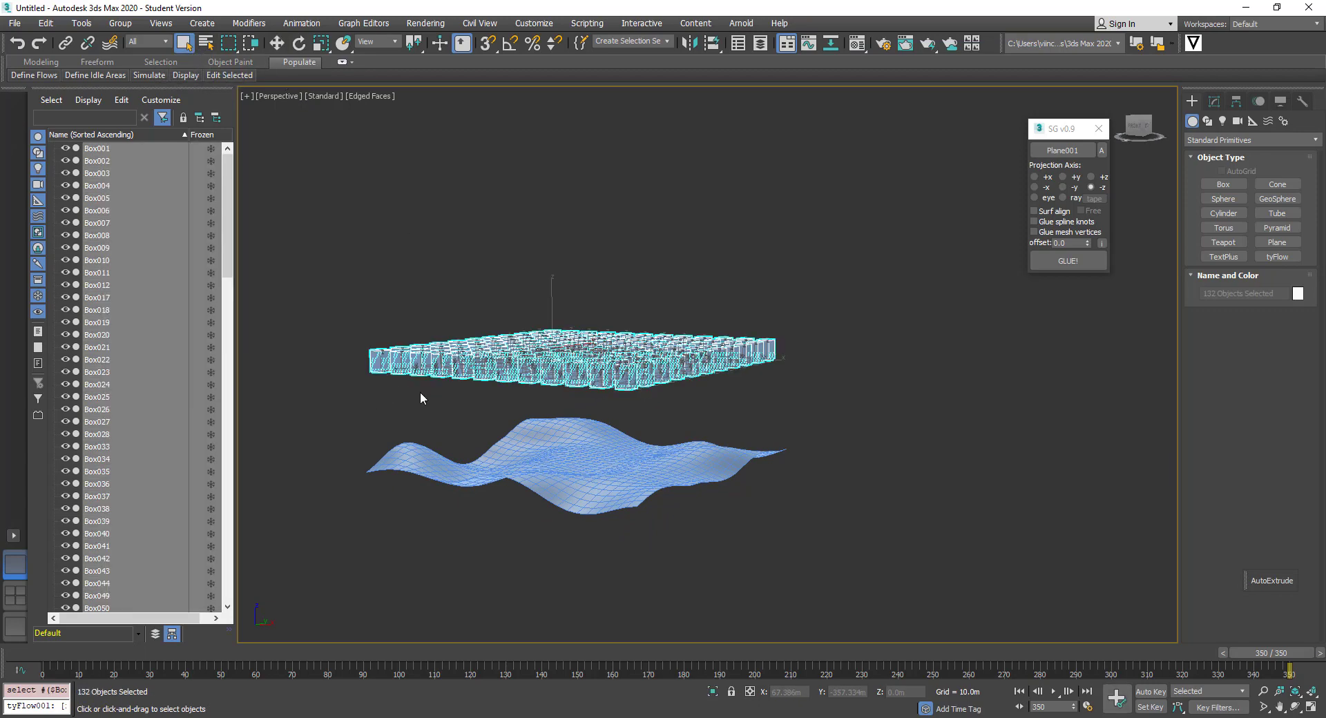
pyautogui.keyDown('alt'); pyautogui.moveTo(724, 302); pyautogui.dragTo(795, 314, button='middle'); pyautogui.keyUp('alt')
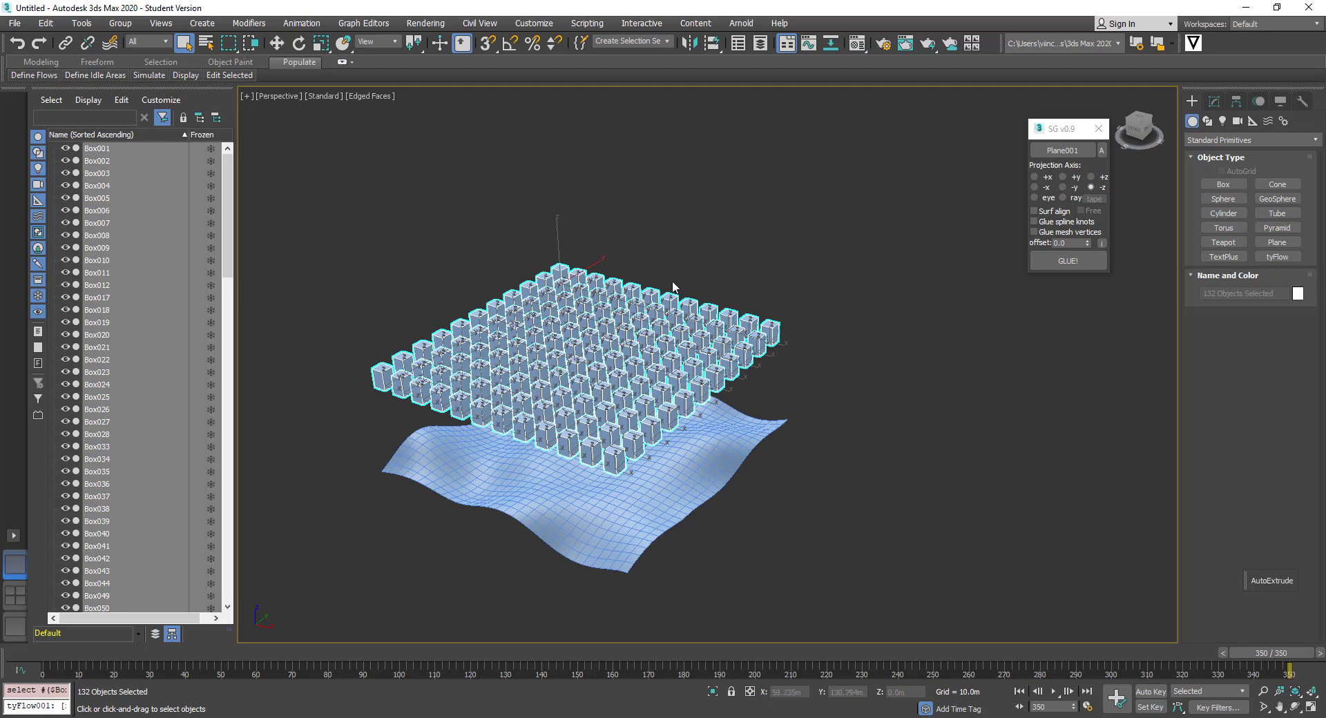
pyautogui.click(1069, 262)
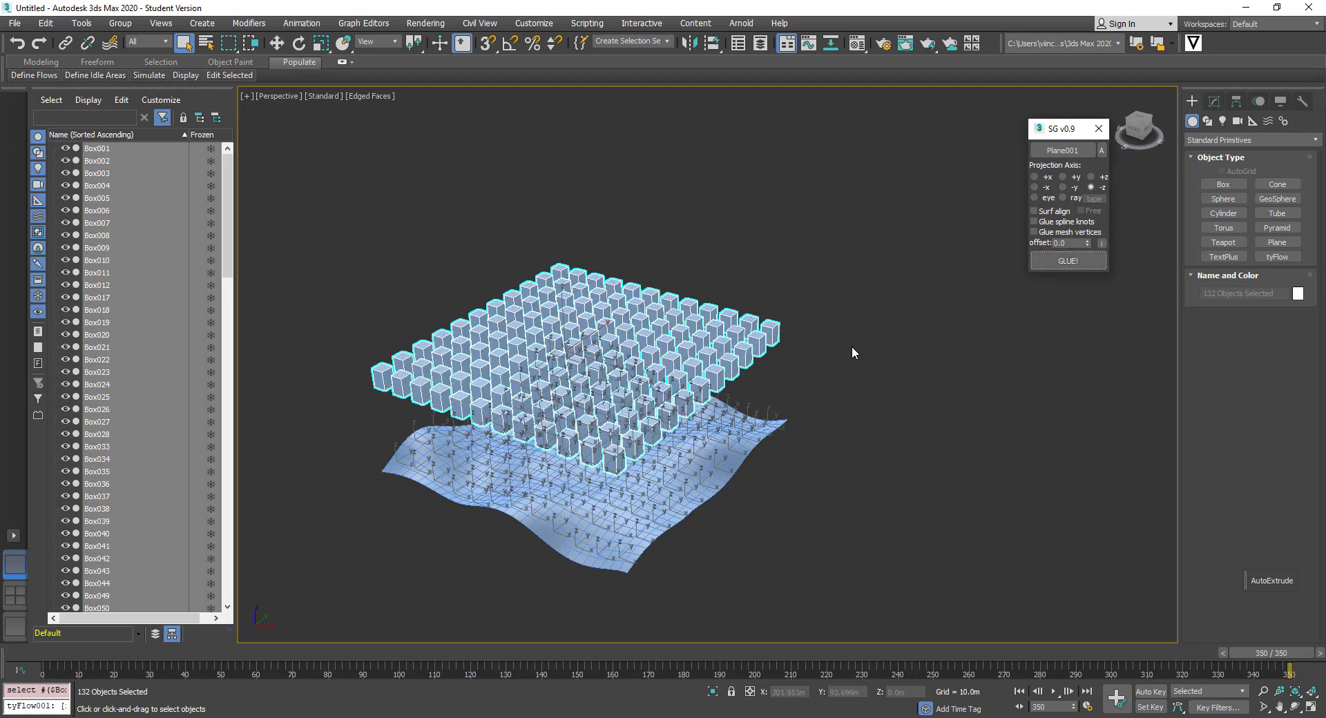
pyautogui.click(1051, 147)
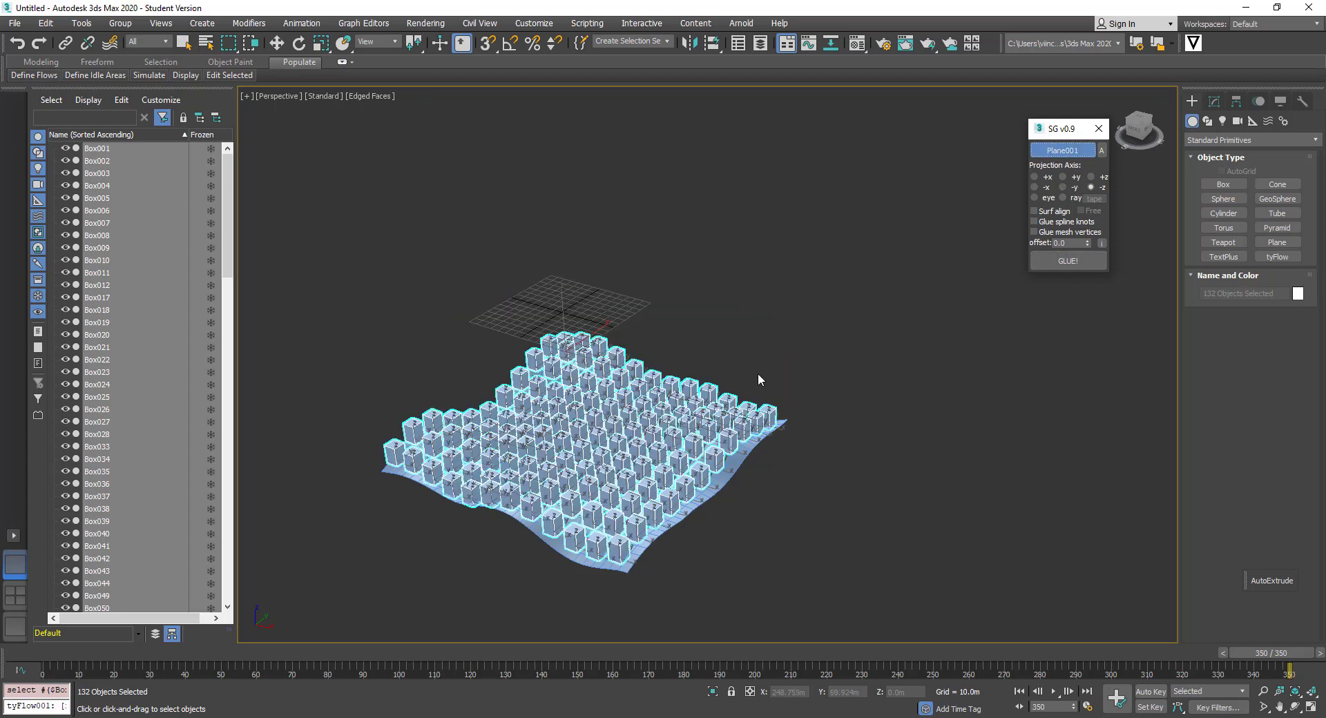